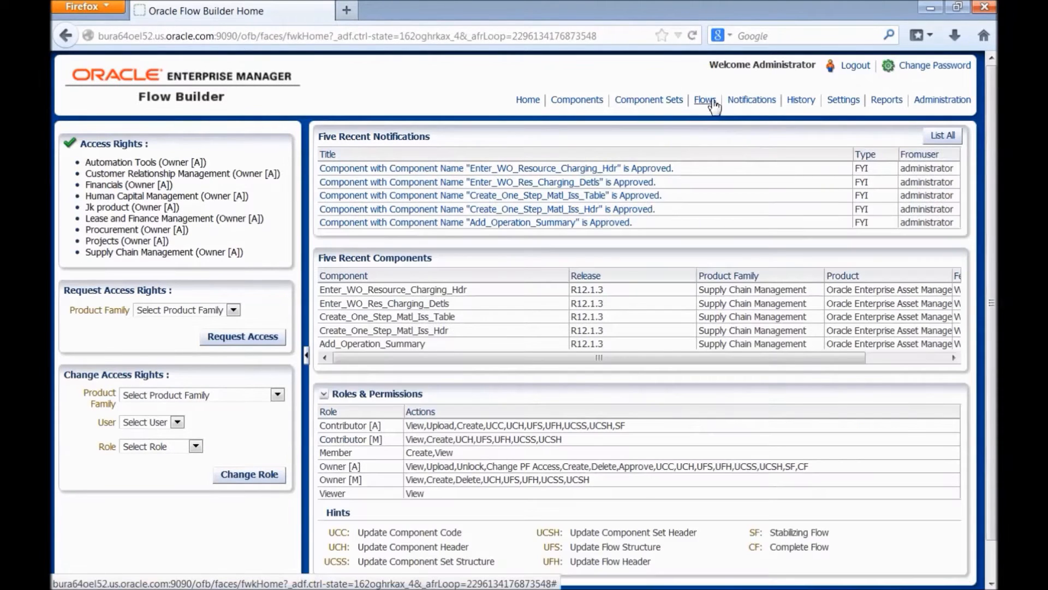
- Start a new flow under R12.1.3 > Supply Chain Management > Oracle Enterprise Asset Management
{"action": "left_click", "coordinate": [706, 99]}
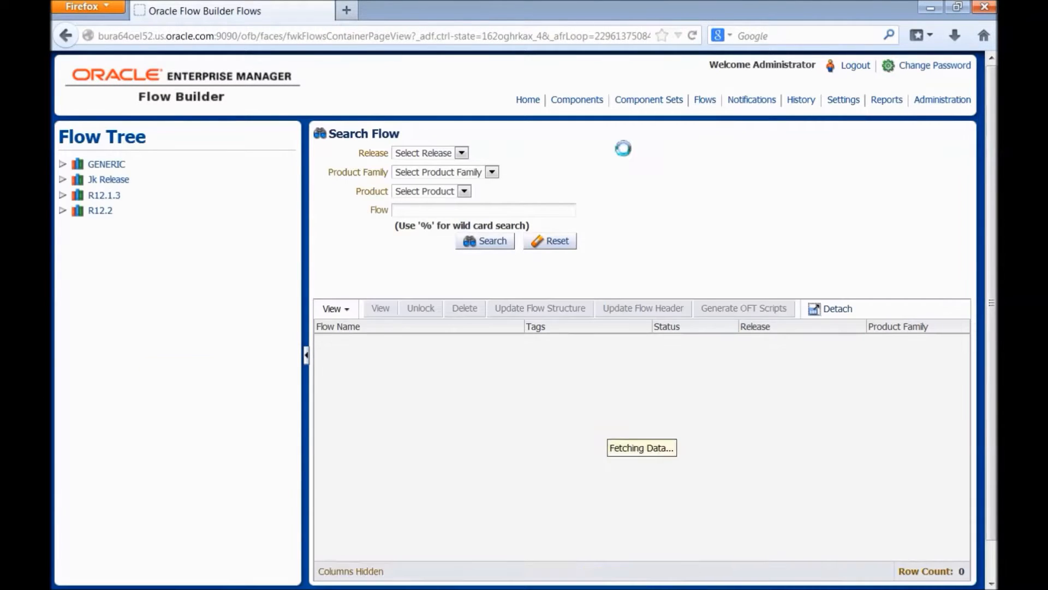
{"action": "left_click", "coordinate": [64, 195]}
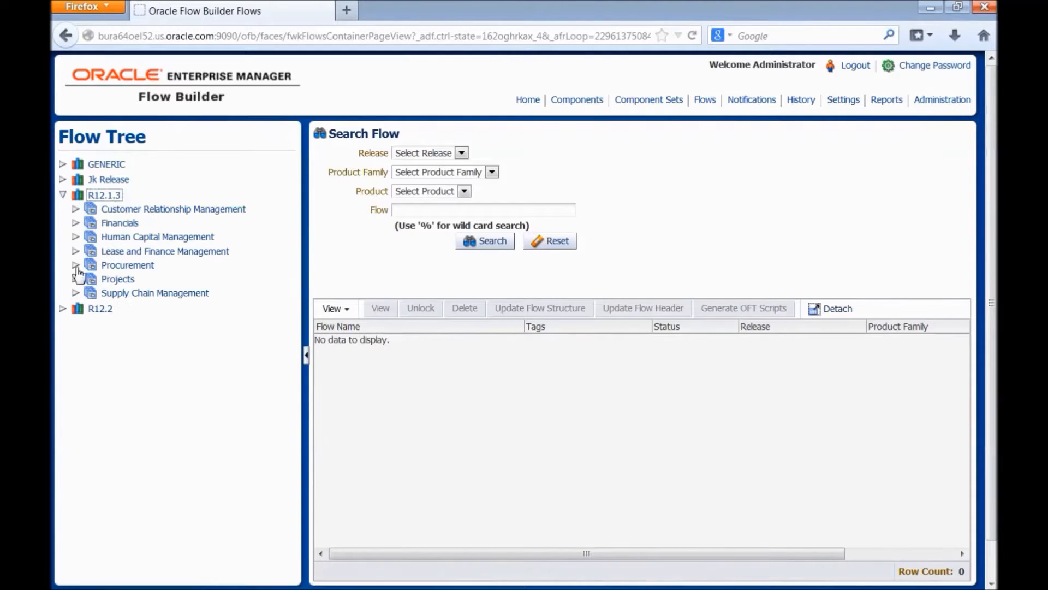
{"action": "left_click", "coordinate": [76, 293]}
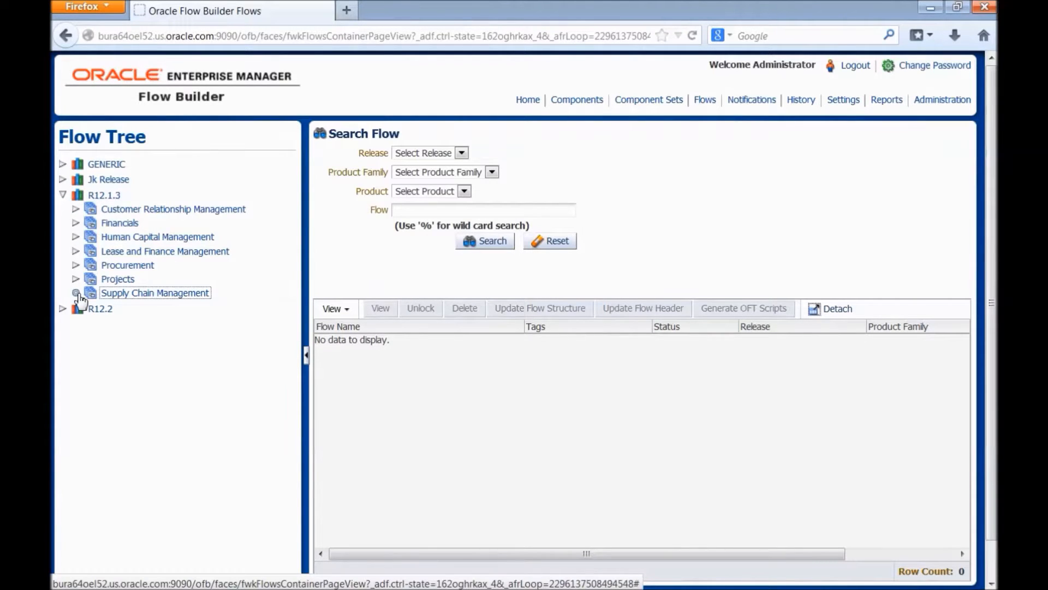
{"action": "left_click", "coordinate": [148, 447]}
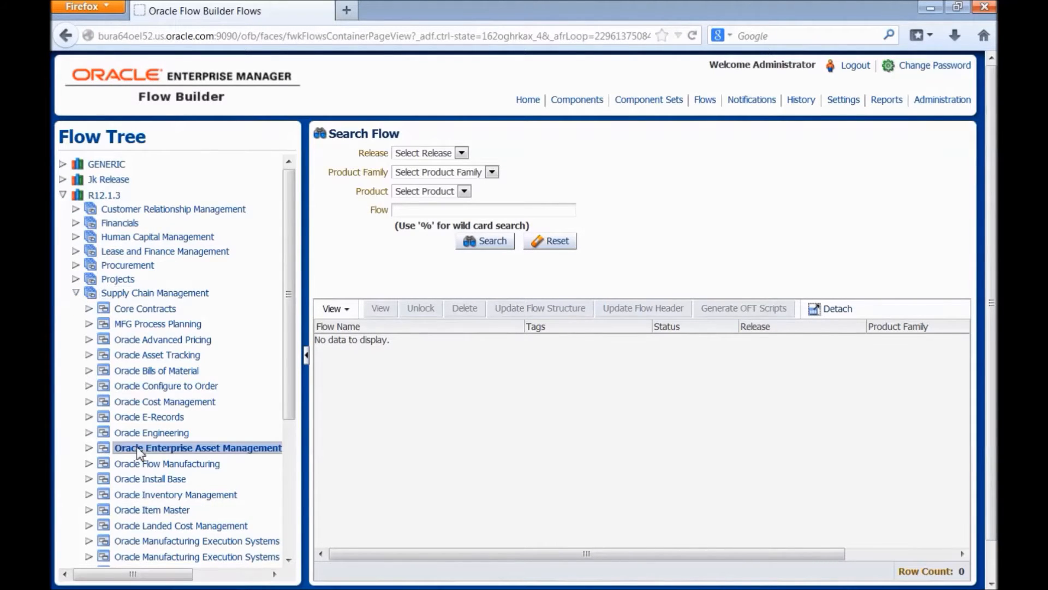
{"action": "right_click", "coordinate": [139, 452]}
{"action": "left_click", "coordinate": [164, 469]}
{"action": "type", "text": "WorkRequest_WorkOrder_Com"}
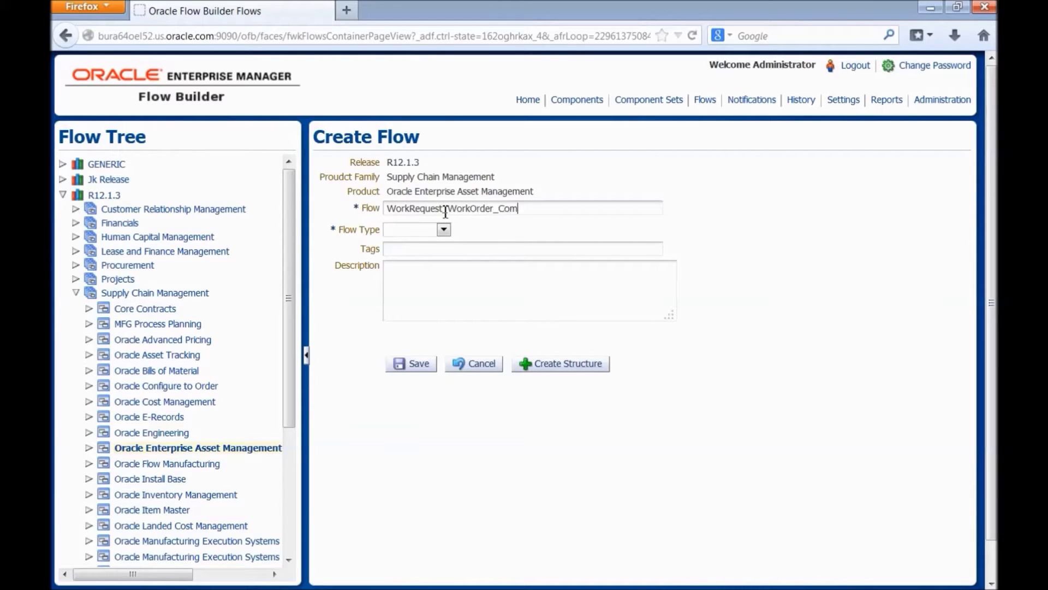
{"action": "type", "text": "plete_FailureAnalysis"}
- Confirm the flow name is available, set Flow Type to Sanity and begin creating its structure
{"action": "key", "text": "Tab"}
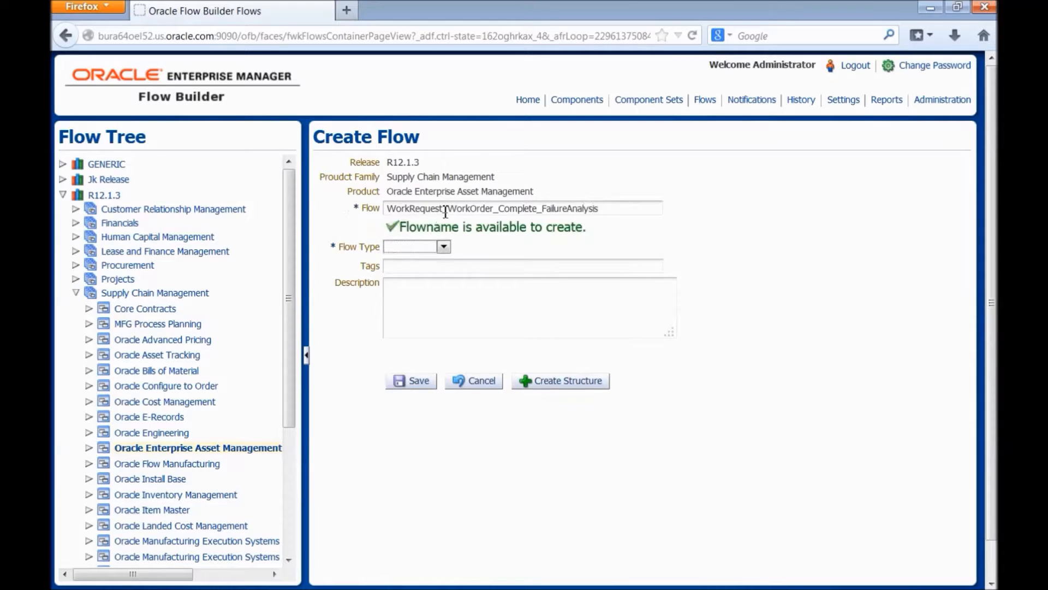
{"action": "left_click", "coordinate": [414, 246]}
{"action": "left_click", "coordinate": [414, 260]}
{"action": "type", "text": "kOrder"}
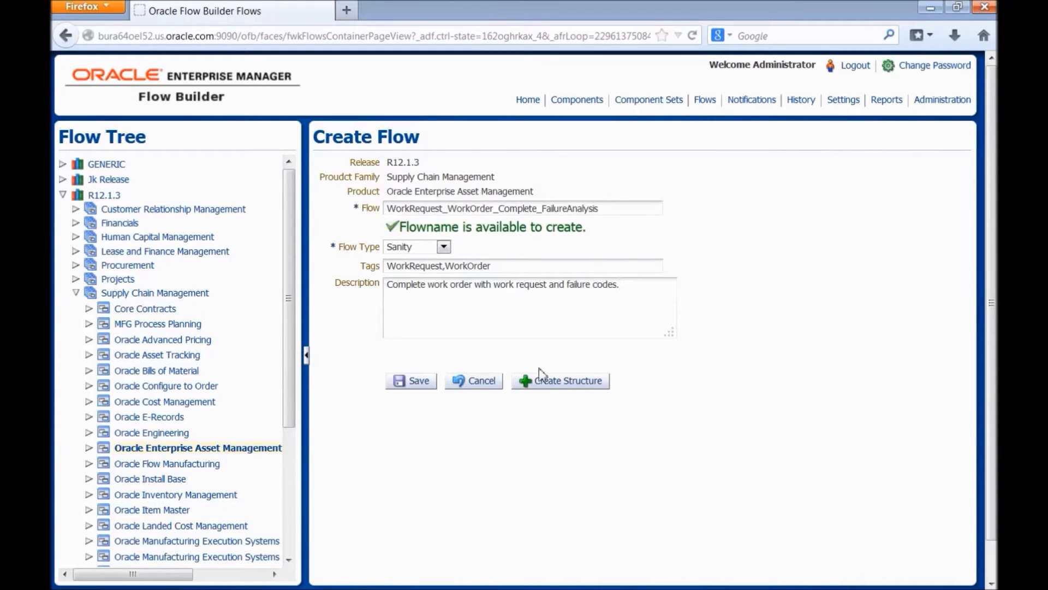
{"action": "left_click", "coordinate": [560, 381]}
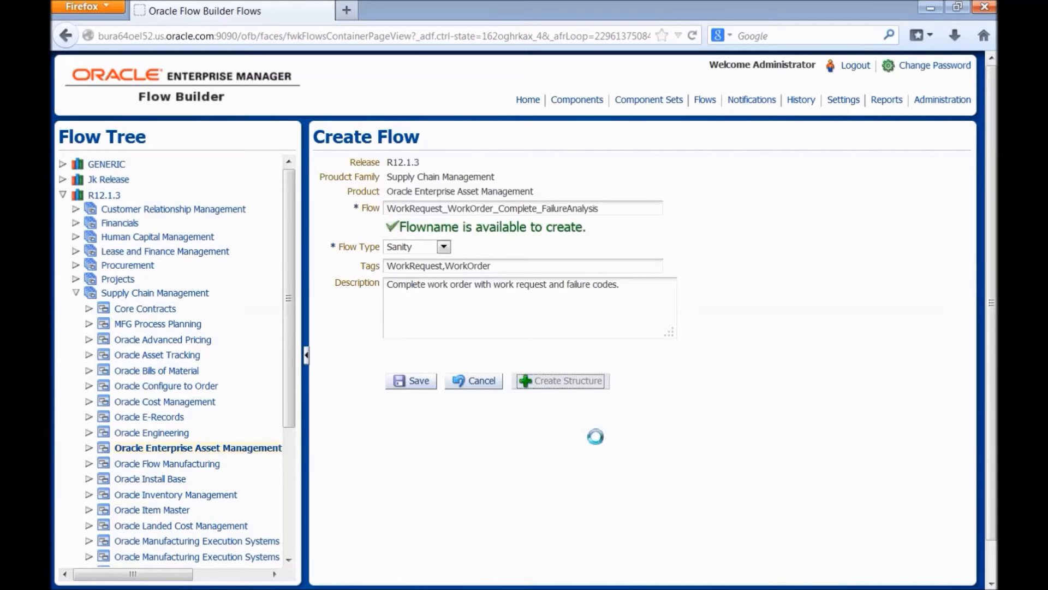
- Add PromptURL_Login_Navigate from the Prompt% component set search to the new flow
{"action": "left_click", "coordinate": [735, 190]}
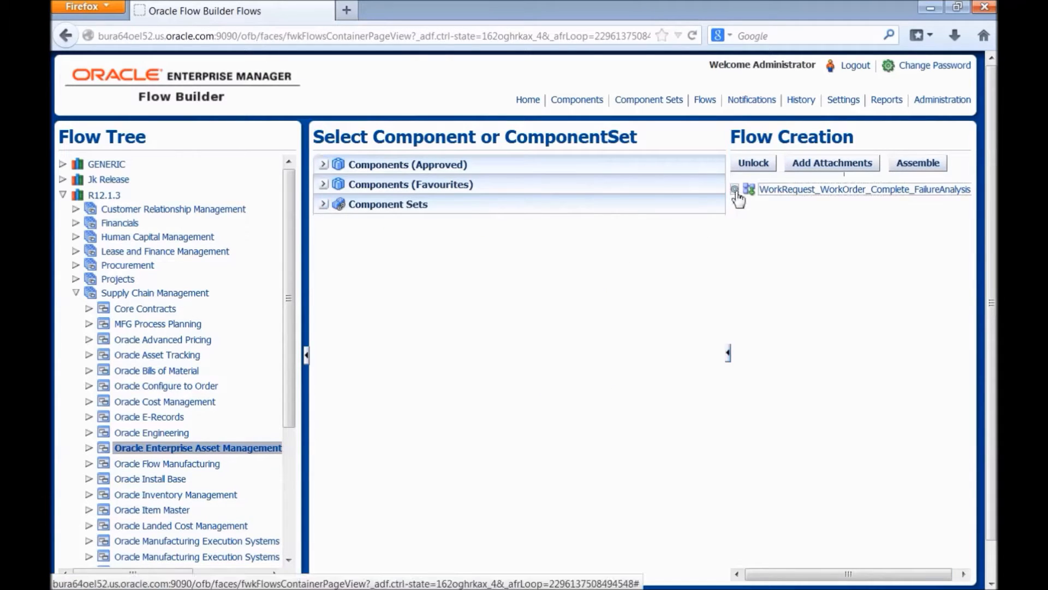
{"action": "left_click", "coordinate": [819, 205]}
{"action": "type", "text": "Prompt"}
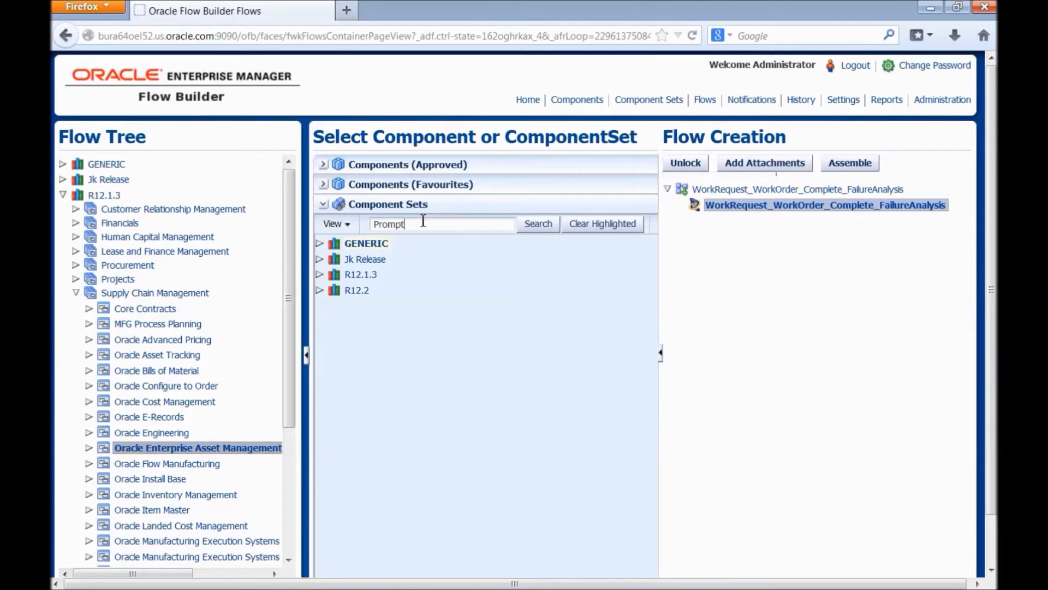
{"action": "type", "text": "%"}
{"action": "left_click", "coordinate": [538, 224]}
{"action": "left_click_drag", "start_coordinate": [462, 328], "coordinate": [819, 205]}
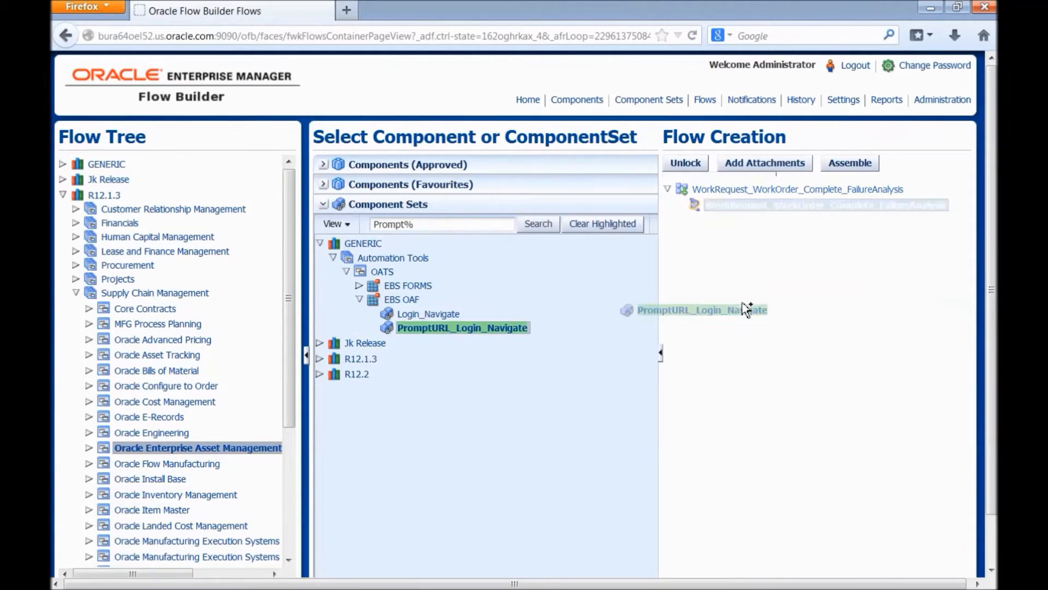
- Add Change_Org_In_Forms from Favourites, then browse R12.1.3 Supply Chain Management component sets
{"action": "left_click", "coordinate": [325, 184]}
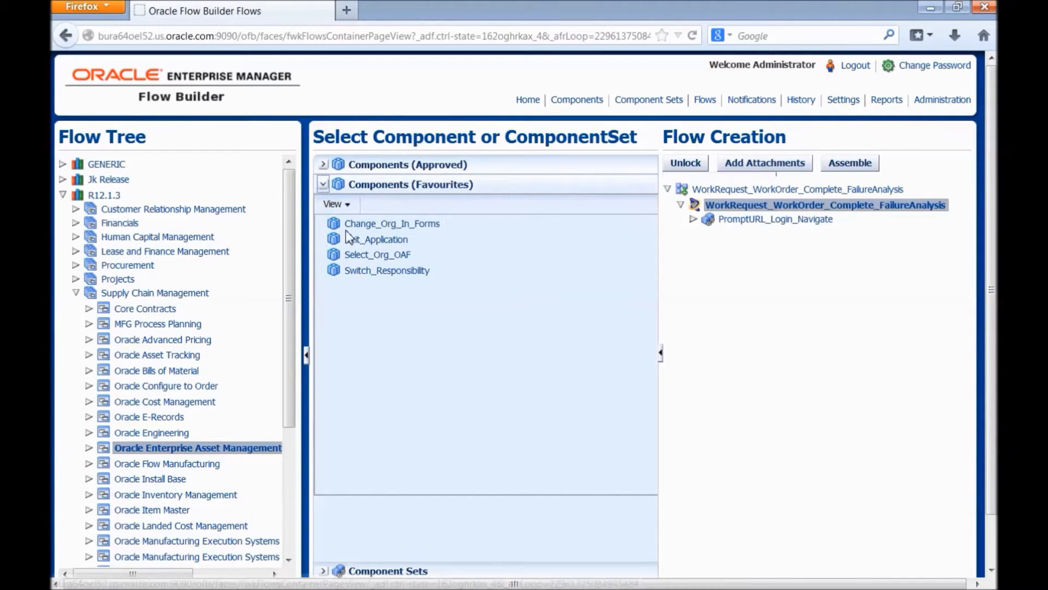
{"action": "left_click_drag", "start_coordinate": [392, 223], "coordinate": [781, 278]}
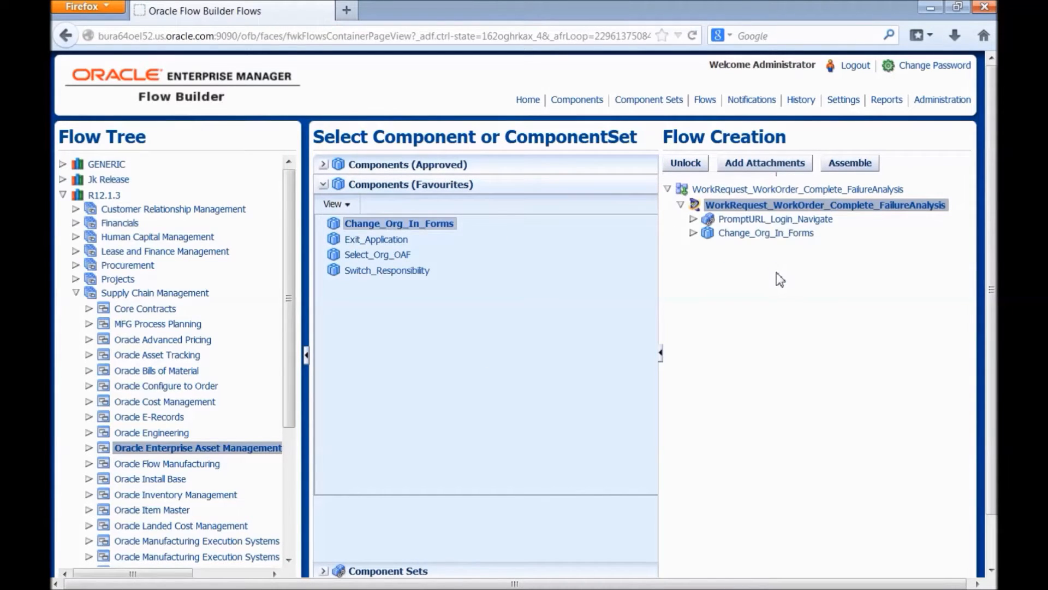
{"action": "left_click", "coordinate": [324, 571]}
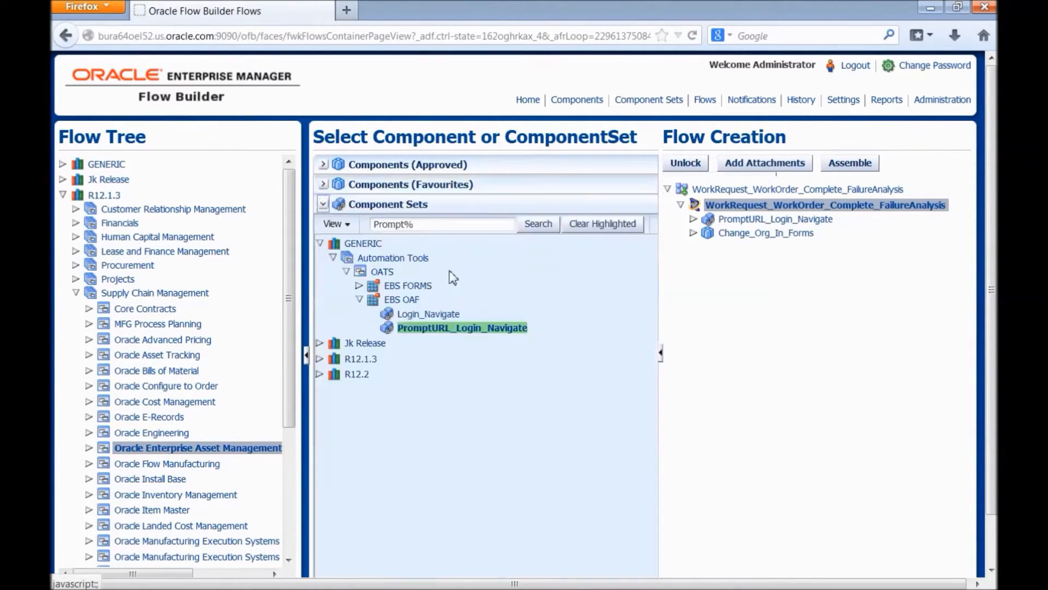
{"action": "left_click", "coordinate": [320, 359]}
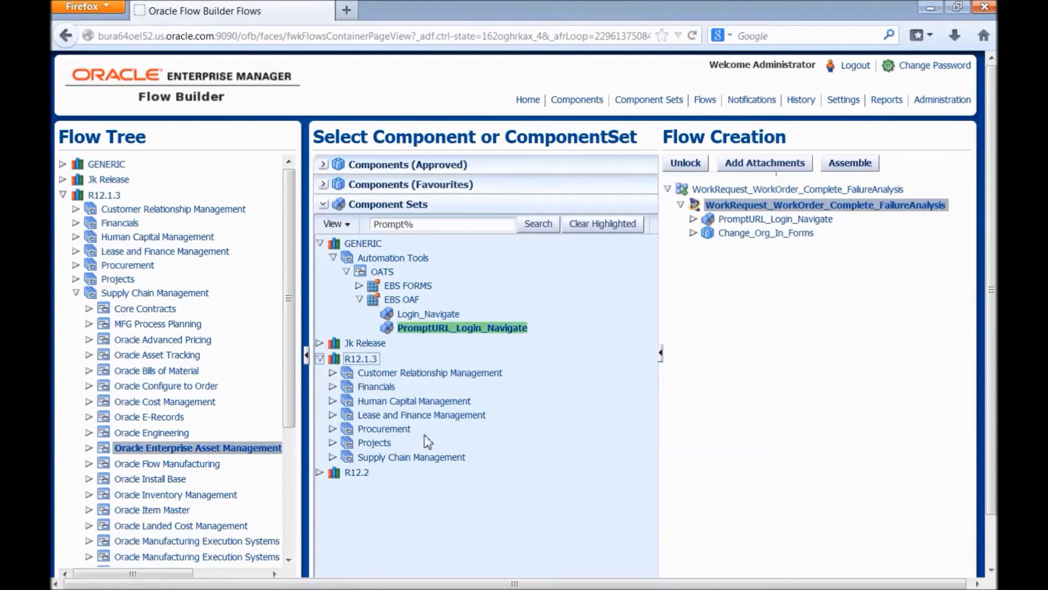
{"action": "left_click", "coordinate": [410, 457]}
- Add Create_Asset_Group and Create_Asset_Number from the Assets component sets to the flow
{"action": "left_click", "coordinate": [333, 457]}
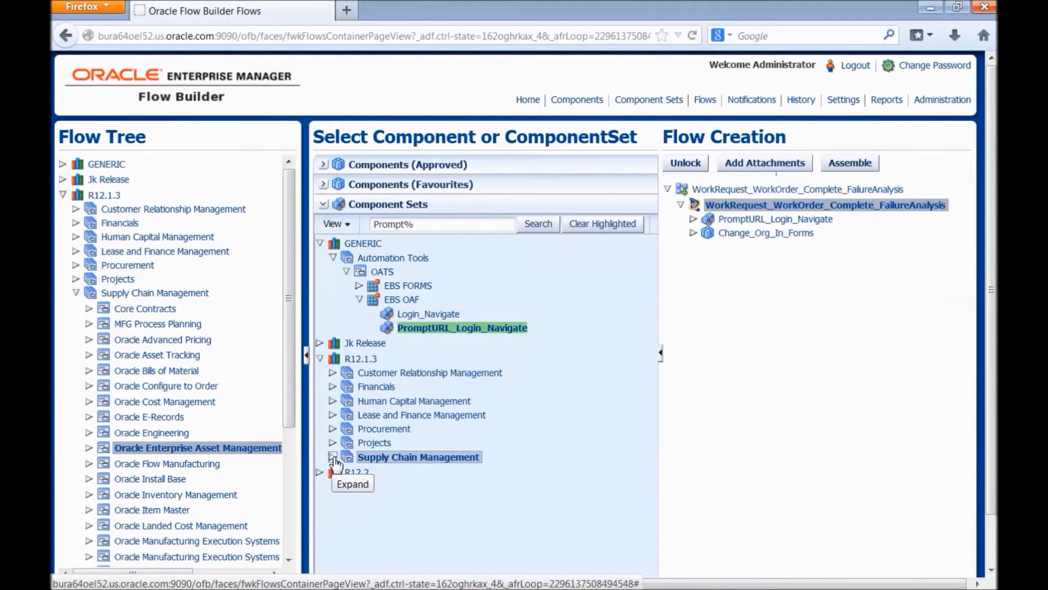
{"action": "scroll", "coordinate": [563, 478], "scroll_direction": "down", "scroll_amount": 3}
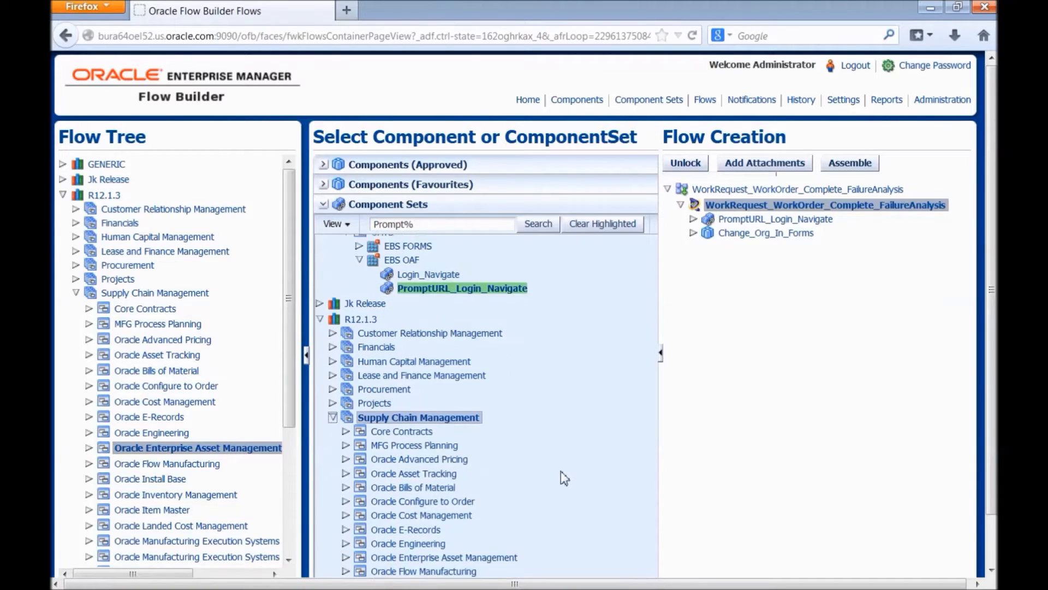
{"action": "left_click", "coordinate": [347, 518]}
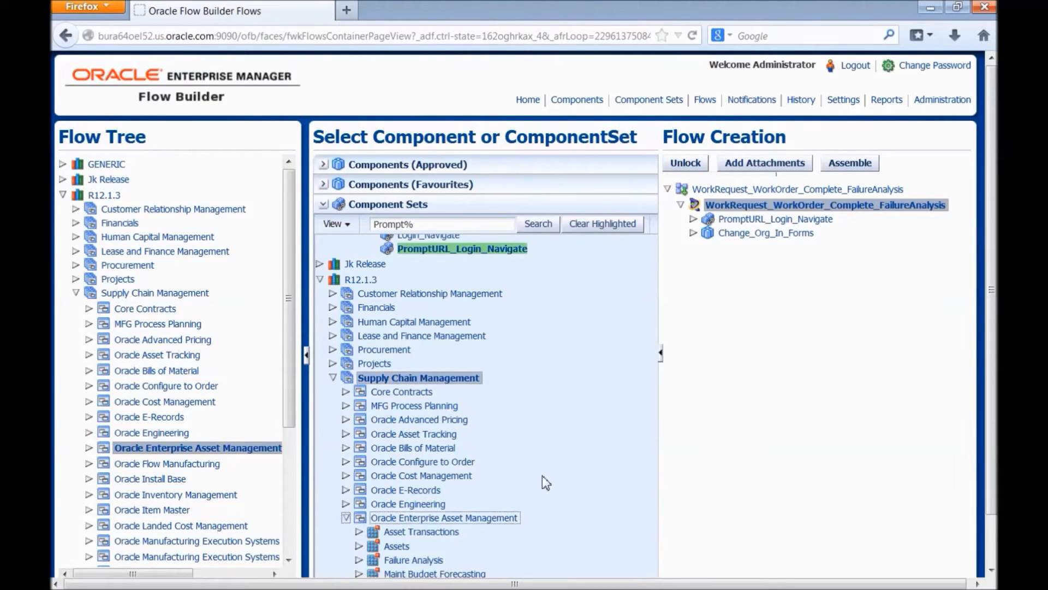
{"action": "scroll", "coordinate": [491, 477], "scroll_direction": "down", "scroll_amount": 2}
{"action": "scroll", "coordinate": [368, 504], "scroll_direction": "down", "scroll_amount": 1}
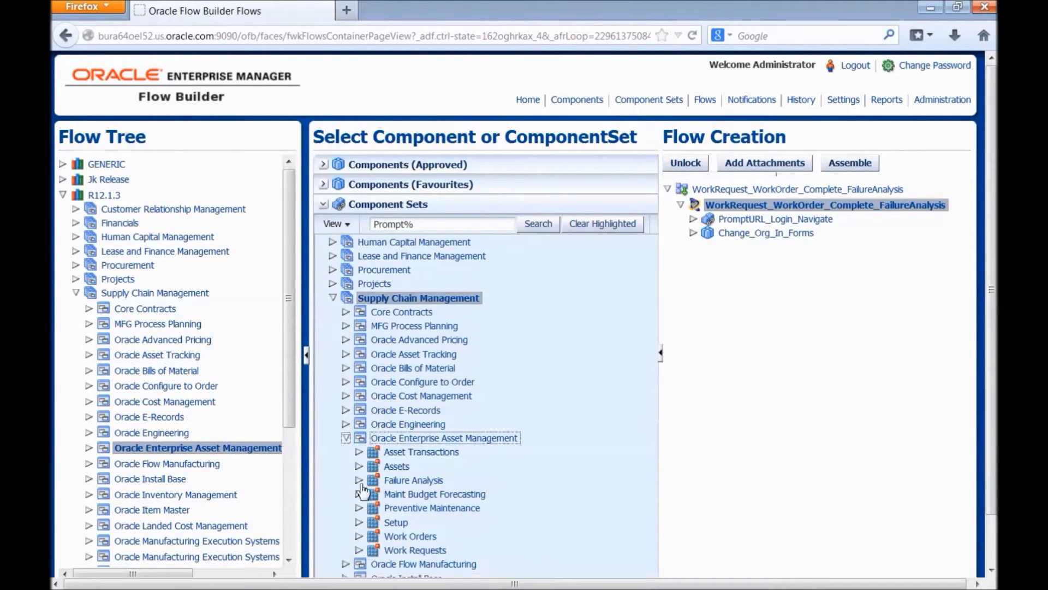
{"action": "left_click", "coordinate": [358, 467]}
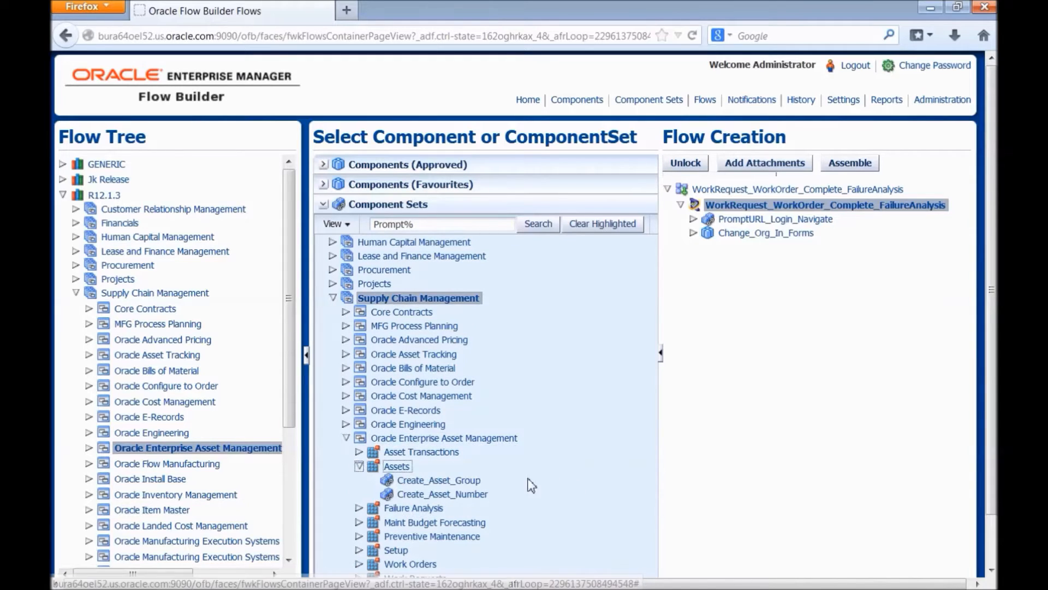
{"action": "left_click_drag", "start_coordinate": [444, 480], "coordinate": [810, 371]}
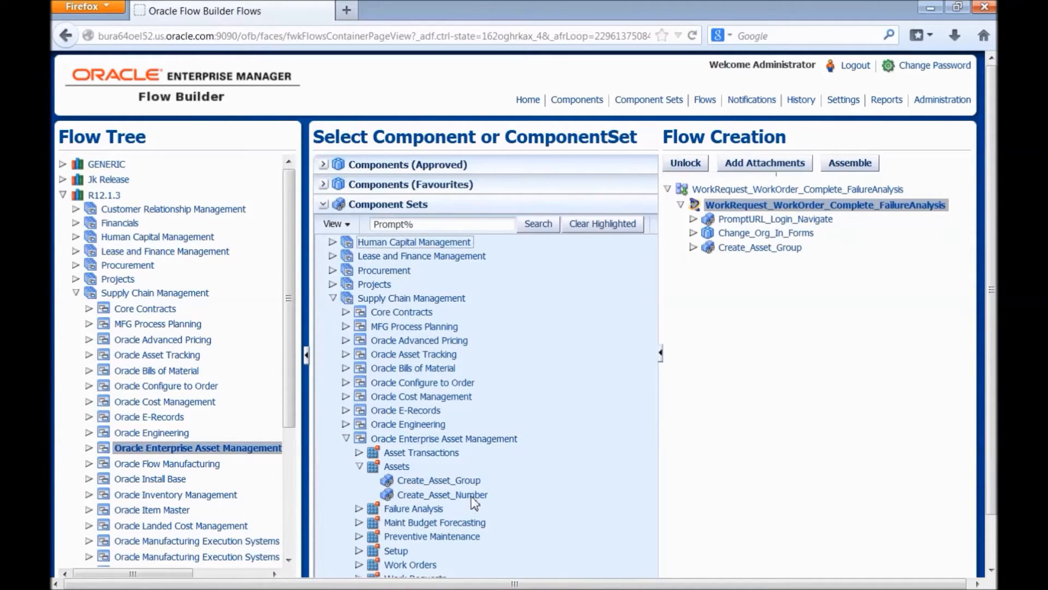
{"action": "left_click_drag", "start_coordinate": [442, 494], "coordinate": [872, 338]}
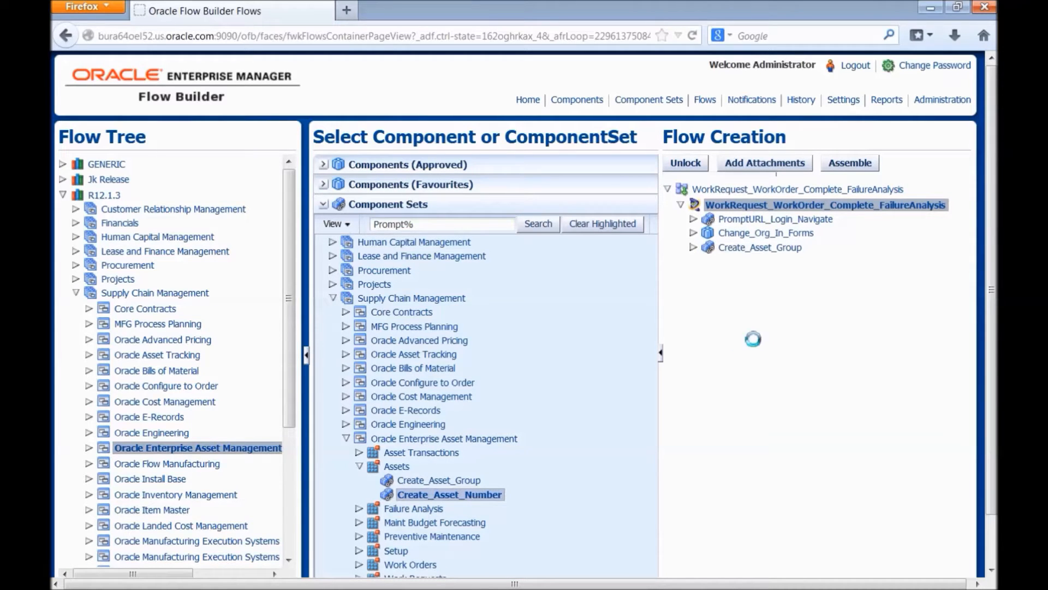
- Add Switch_Responsibility and Select_Org_OAF from Favourites, then Create_FailureSet_Codes from Failure Analysis
{"action": "left_click", "coordinate": [323, 204]}
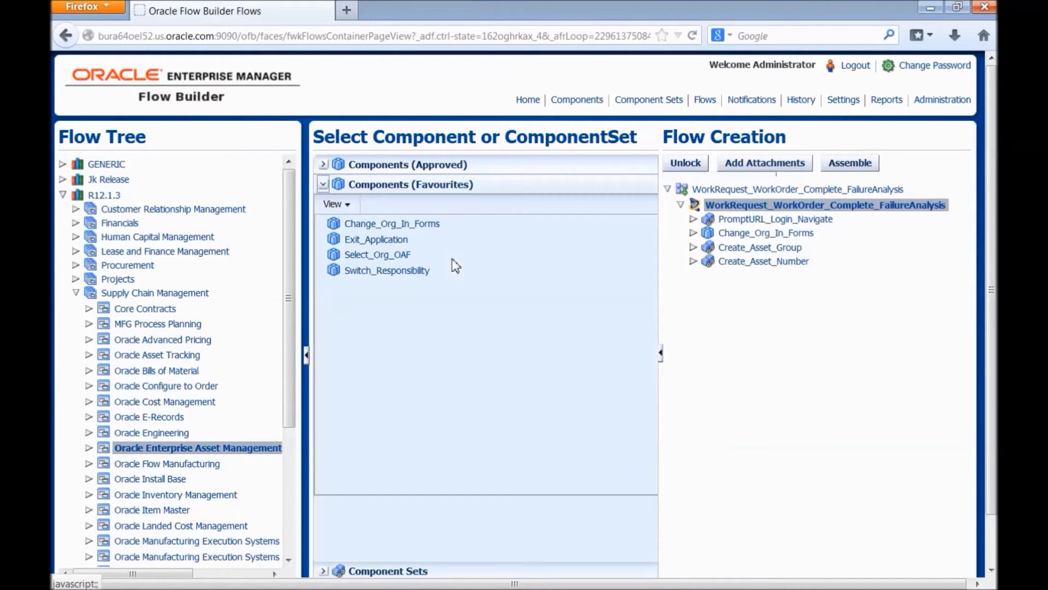
{"action": "left_click_drag", "start_coordinate": [393, 270], "coordinate": [827, 344]}
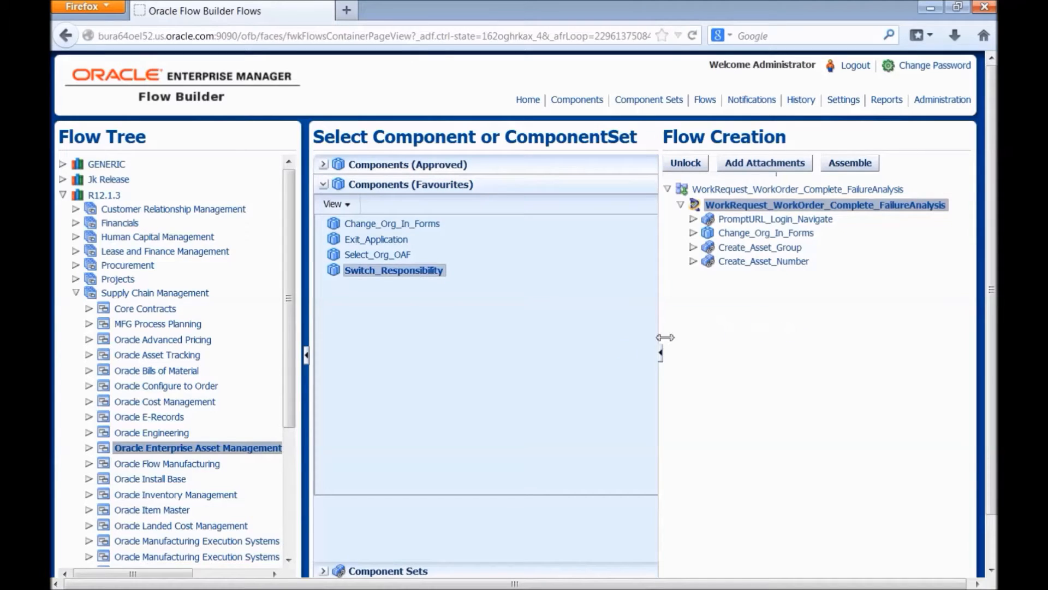
{"action": "left_click_drag", "start_coordinate": [382, 254], "coordinate": [796, 352]}
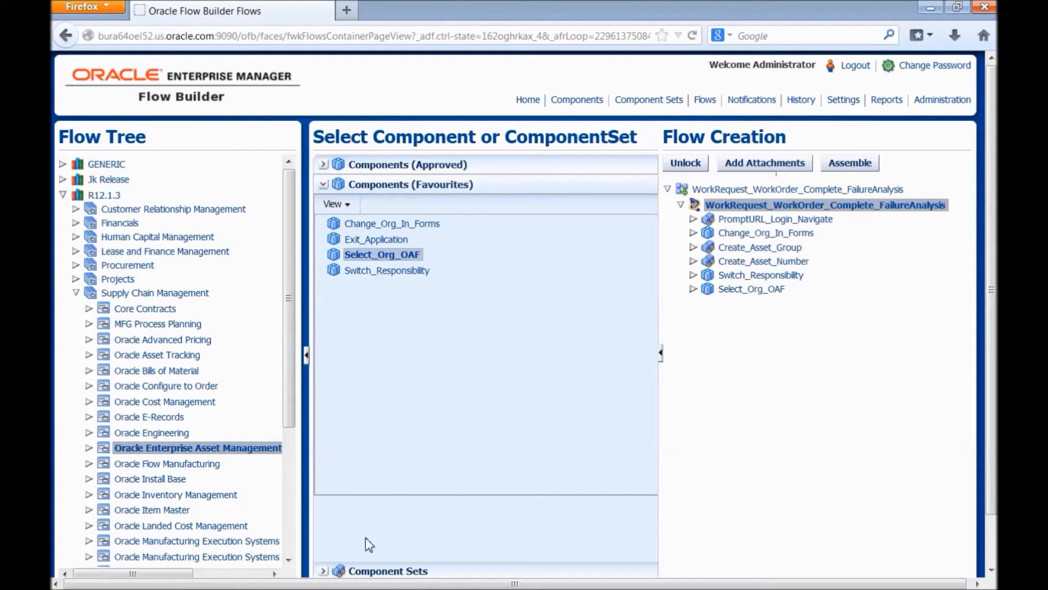
{"action": "left_click", "coordinate": [325, 570]}
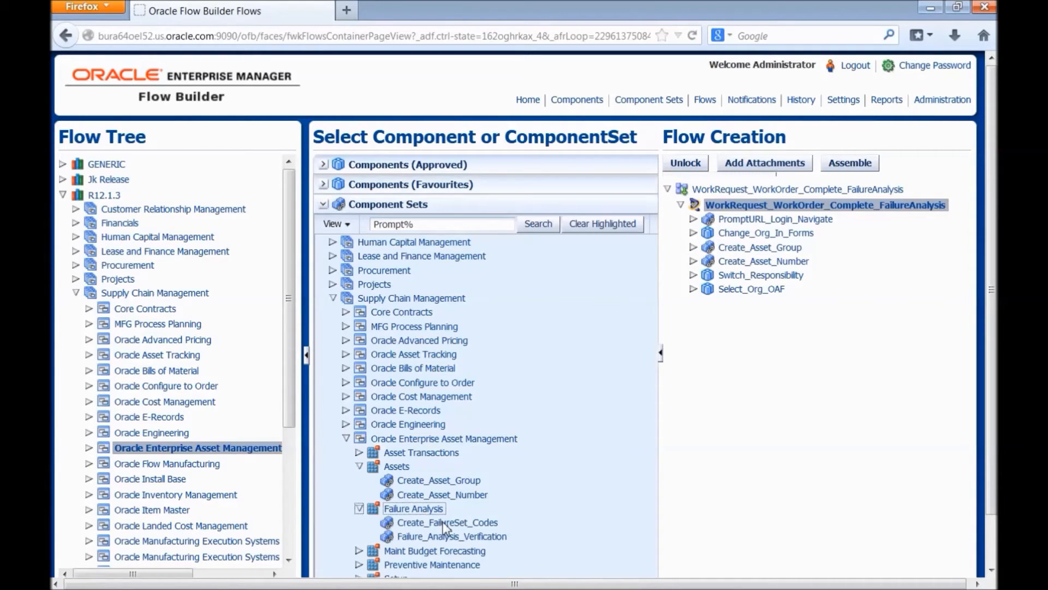
{"action": "left_click_drag", "start_coordinate": [447, 523], "coordinate": [752, 351]}
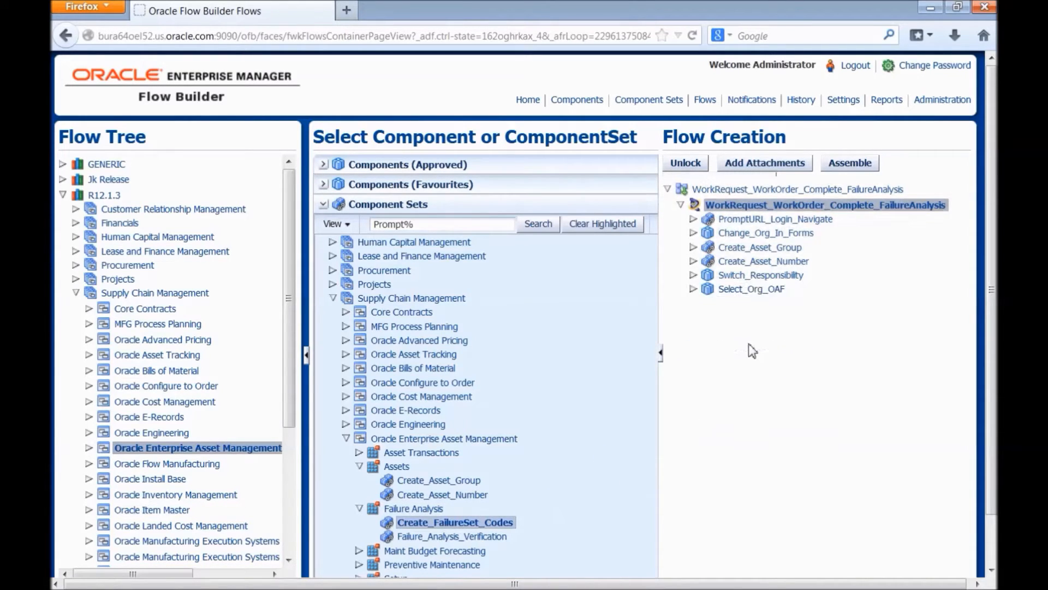
- Add Create_Work_Request from the approved Work Requests components to the flow
{"action": "left_click", "coordinate": [322, 163]}
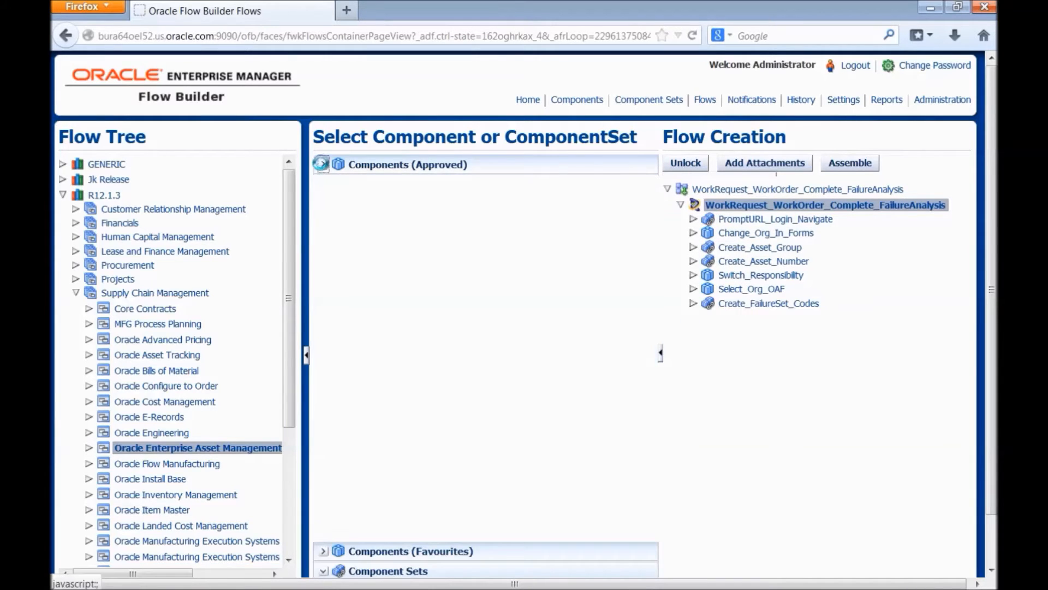
{"action": "left_click", "coordinate": [319, 243]}
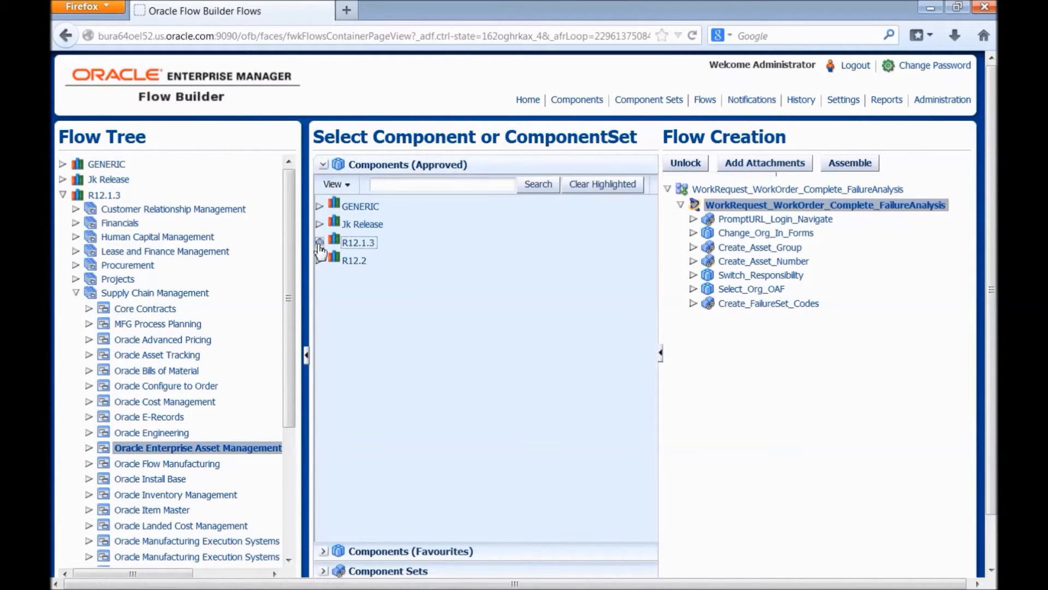
{"action": "left_click", "coordinate": [333, 350]}
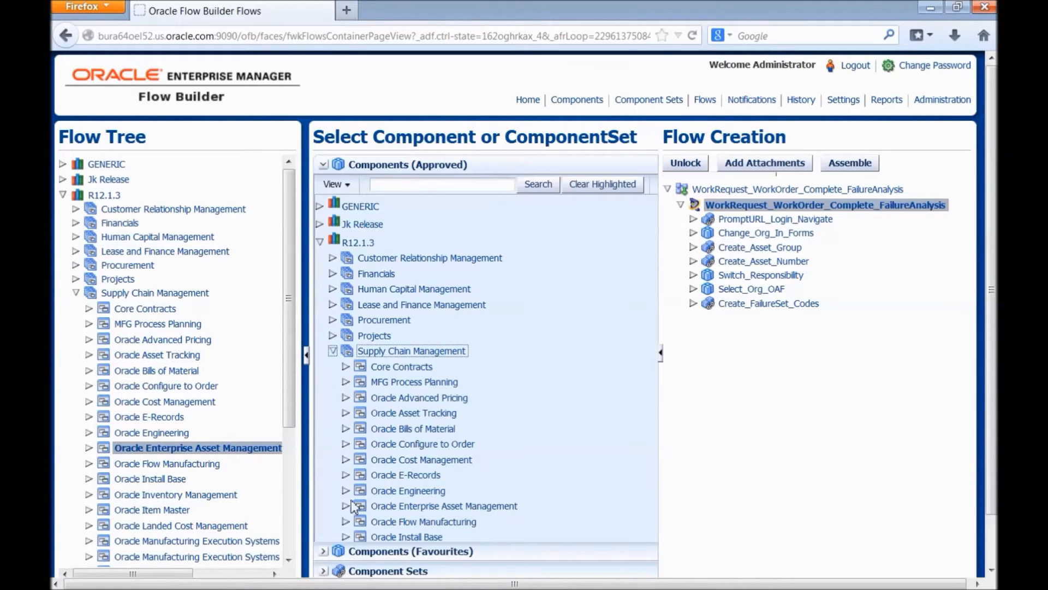
{"action": "left_click", "coordinate": [346, 507]}
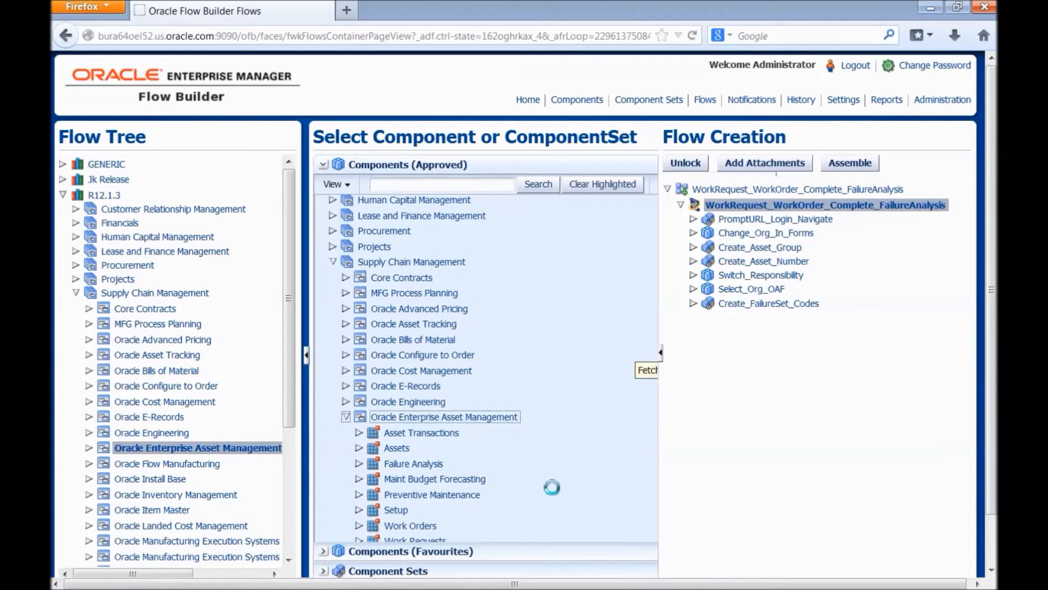
{"action": "scroll", "coordinate": [553, 489], "scroll_direction": "down", "scroll_amount": 3}
{"action": "left_click", "coordinate": [360, 481]}
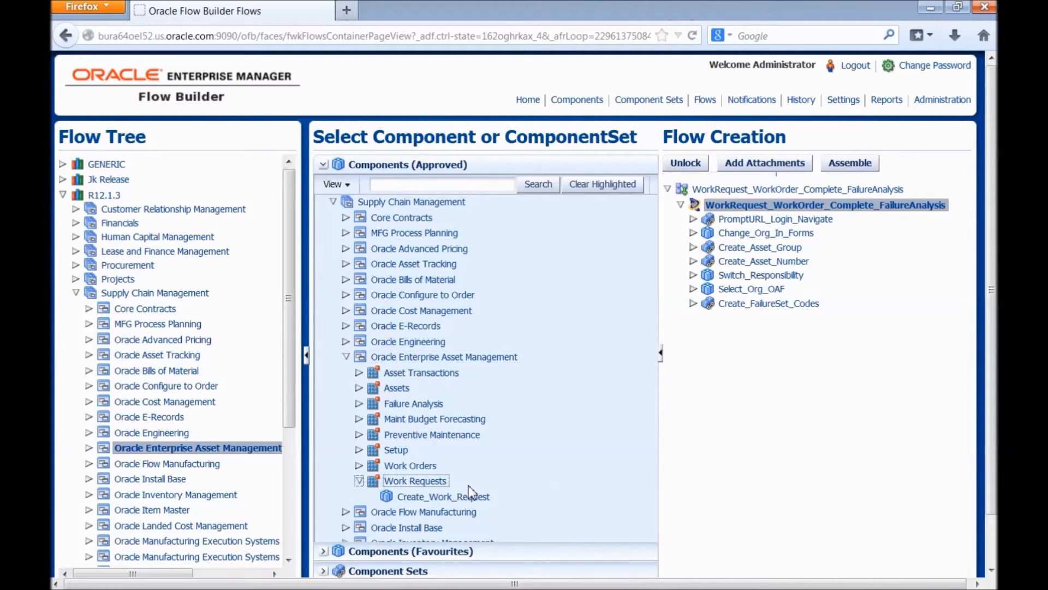
{"action": "left_click_drag", "start_coordinate": [444, 496], "coordinate": [788, 408]}
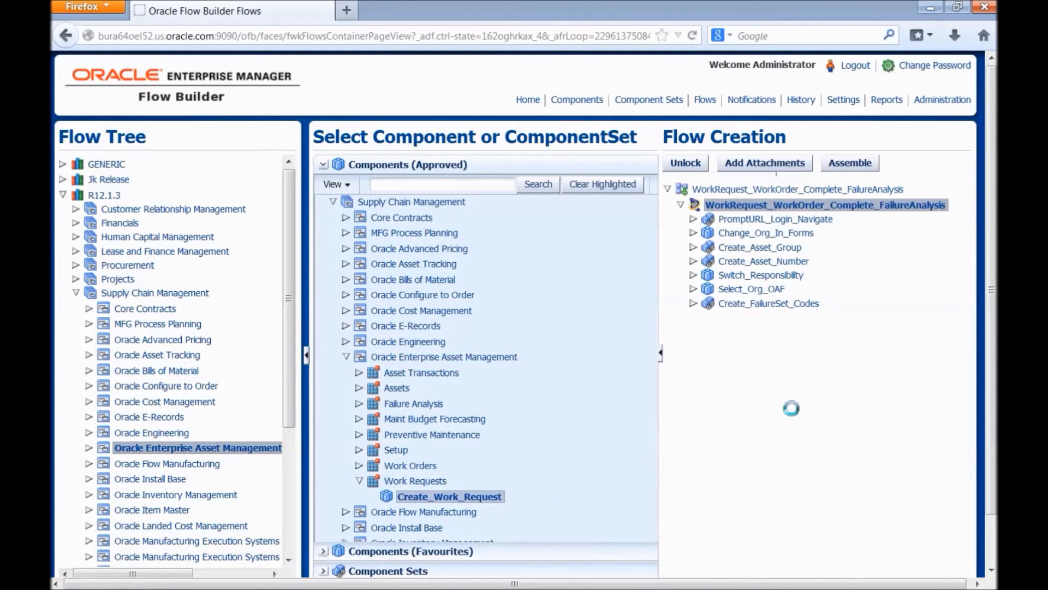
- Add Create_WO_OperRes_Material_OA and Query_Verify_Action_WO_OA from the Work Orders component sets
{"action": "left_click", "coordinate": [325, 570]}
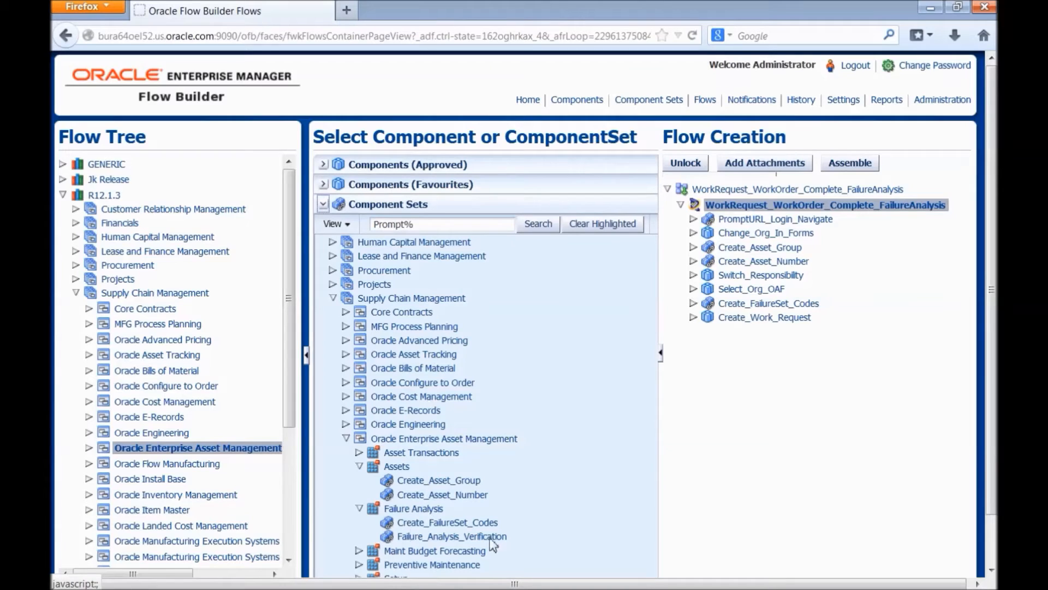
{"action": "scroll", "coordinate": [495, 539], "scroll_direction": "down", "scroll_amount": 2}
{"action": "scroll", "coordinate": [495, 540], "scroll_direction": "down", "scroll_amount": 1}
{"action": "left_click", "coordinate": [359, 523]}
{"action": "scroll", "coordinate": [574, 509], "scroll_direction": "down", "scroll_amount": 1}
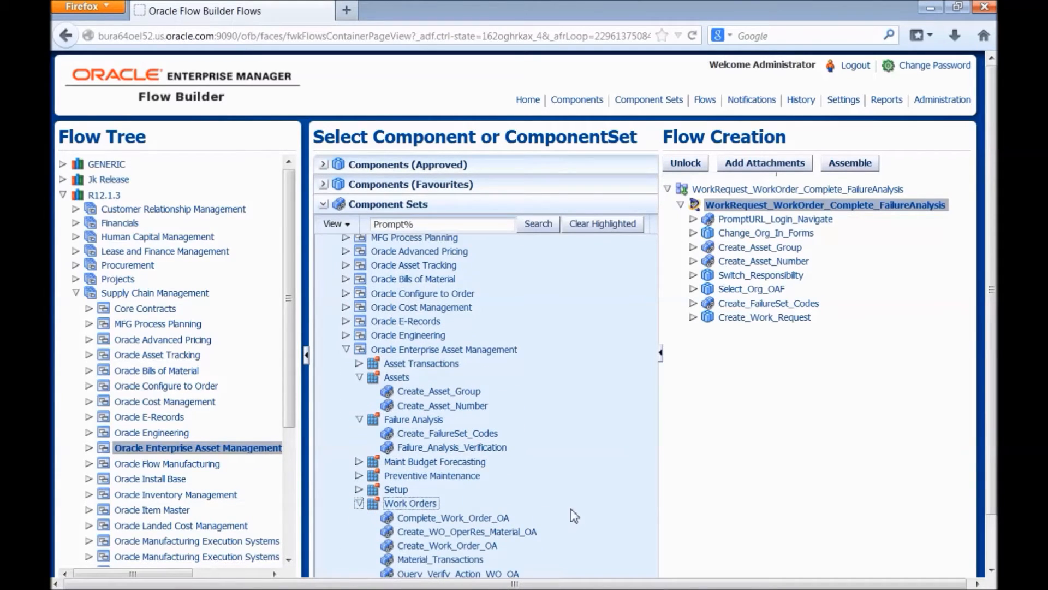
{"action": "scroll", "coordinate": [590, 490], "scroll_direction": "down", "scroll_amount": 2}
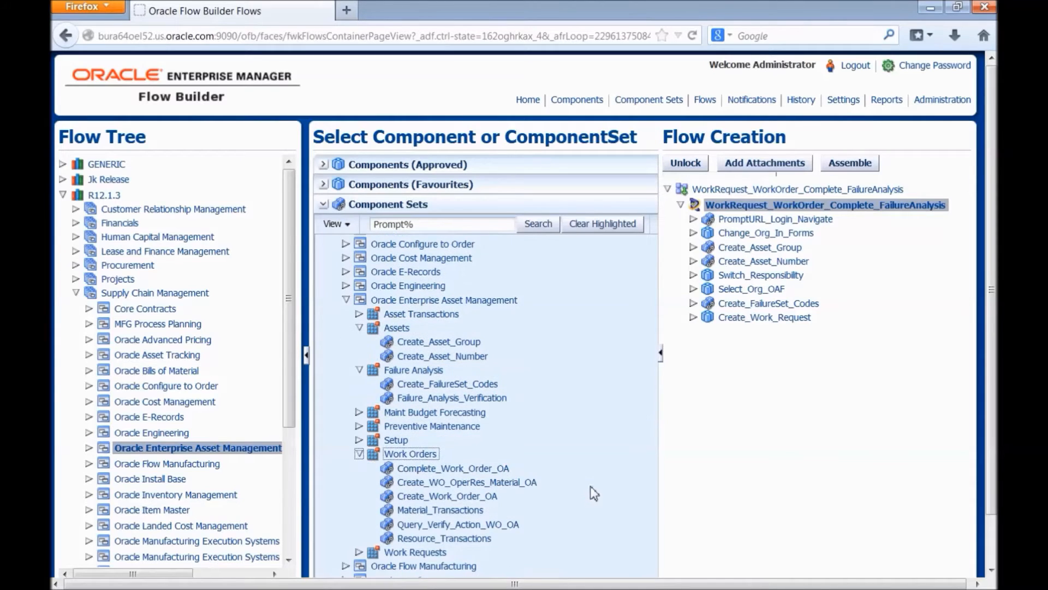
{"action": "left_click", "coordinate": [467, 481]}
{"action": "left_click_drag", "start_coordinate": [467, 481], "coordinate": [824, 423]}
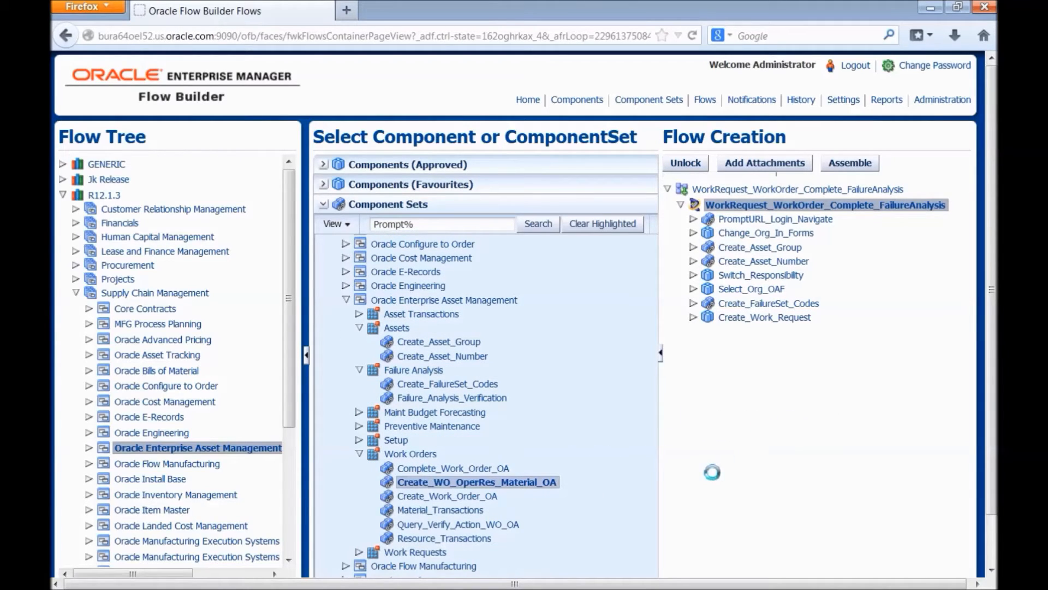
{"action": "left_click", "coordinate": [458, 523]}
{"action": "left_click_drag", "start_coordinate": [459, 522], "coordinate": [816, 452]}
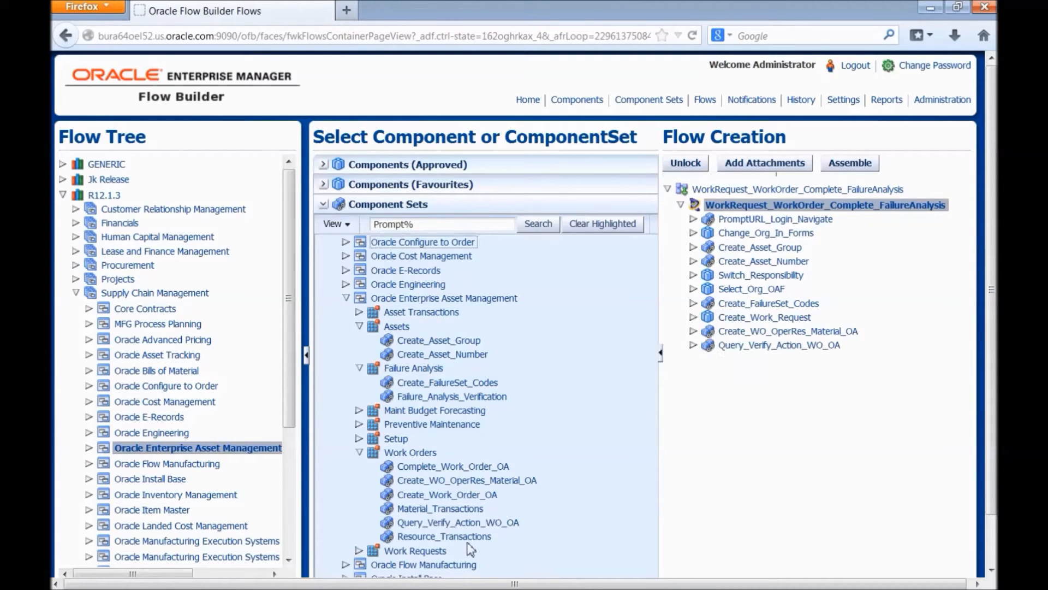
- Add Resource_Transactions, Material_Transactions and a second Query_Verify_Action_WO_OA to the flow
{"action": "left_click_drag", "start_coordinate": [443, 535], "coordinate": [787, 448]}
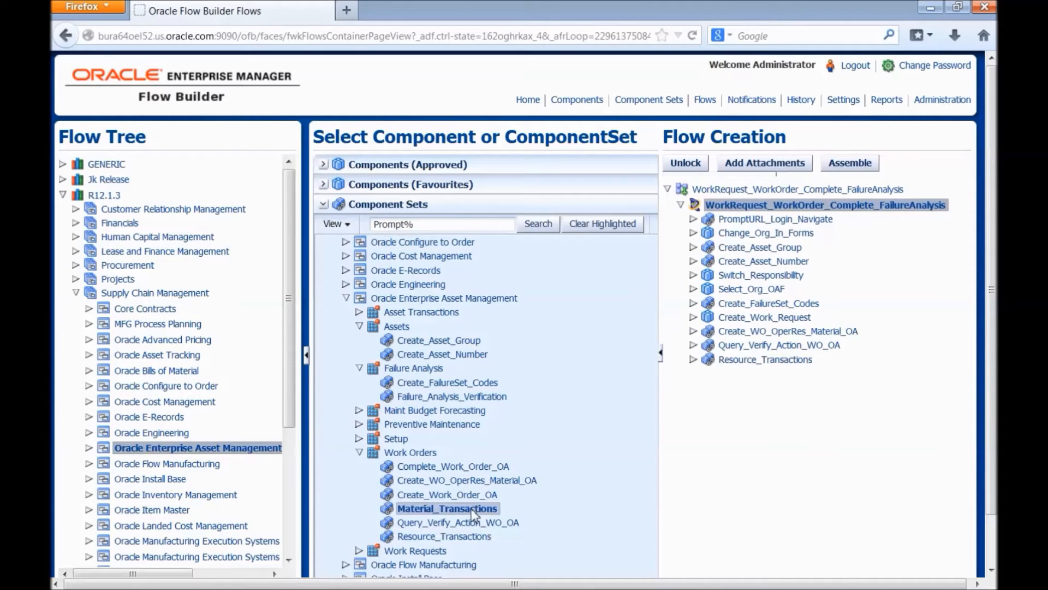
{"action": "left_click_drag", "start_coordinate": [440, 509], "coordinate": [785, 453]}
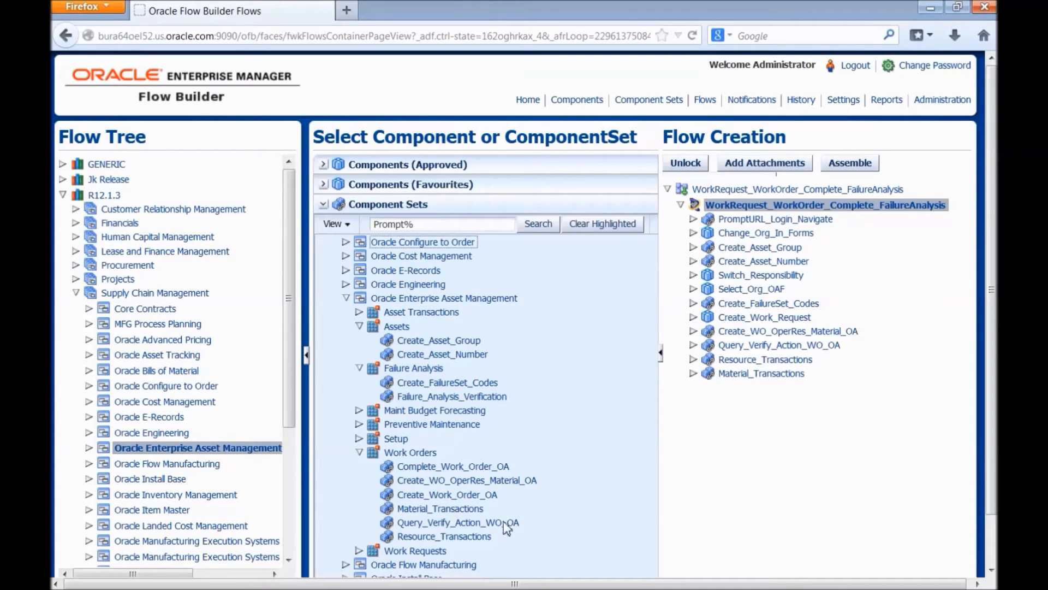
{"action": "left_click_drag", "start_coordinate": [458, 521], "coordinate": [812, 435]}
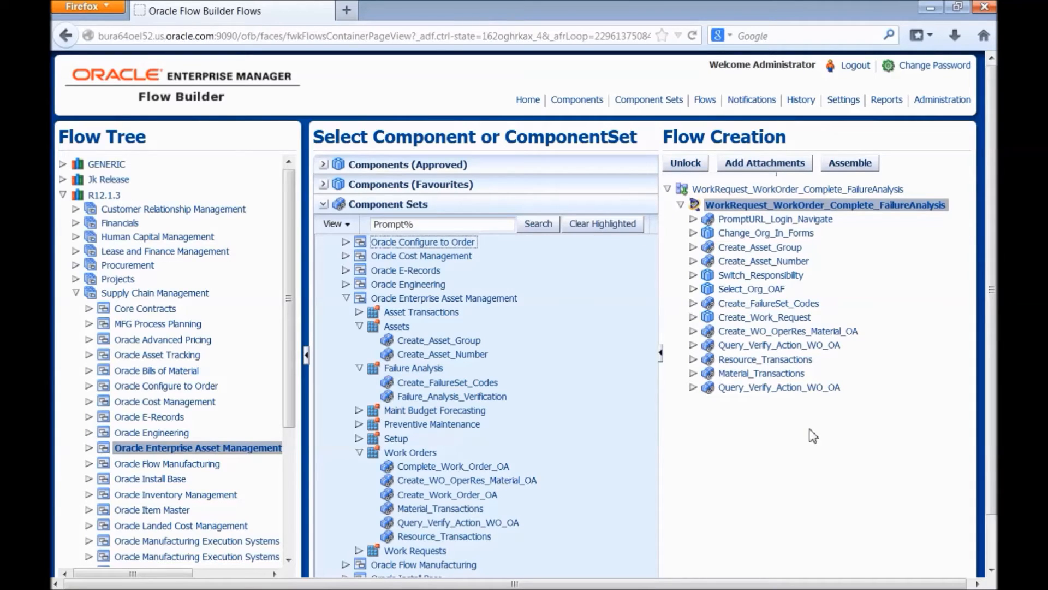
{"action": "left_click", "coordinate": [324, 164]}
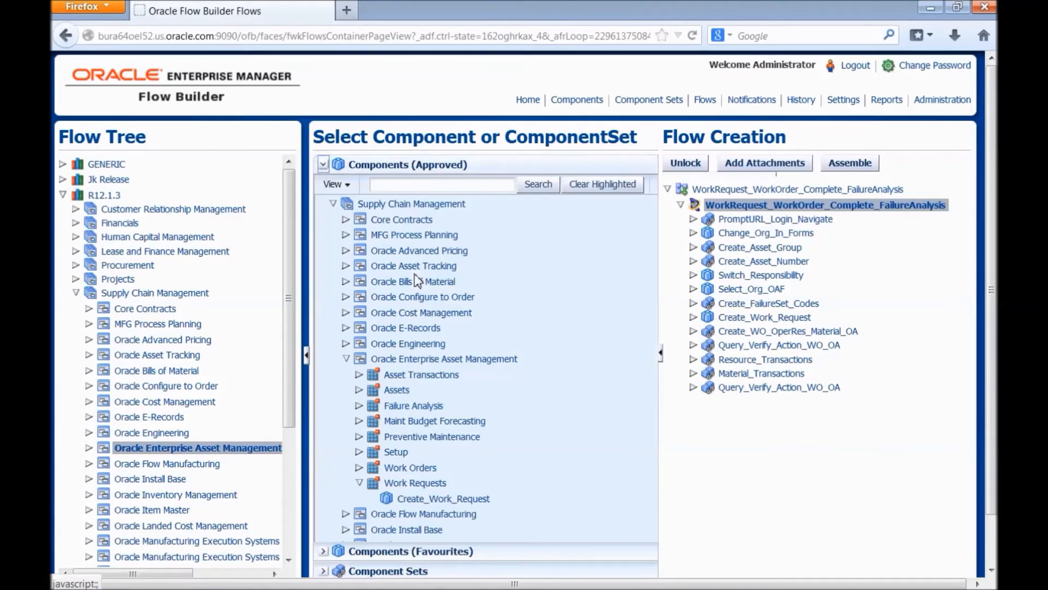
- Append Query_Verify_Action_WO_OA, Failure_Analysis_Verification and Exit_Application to end the flow
{"action": "left_click", "coordinate": [359, 467]}
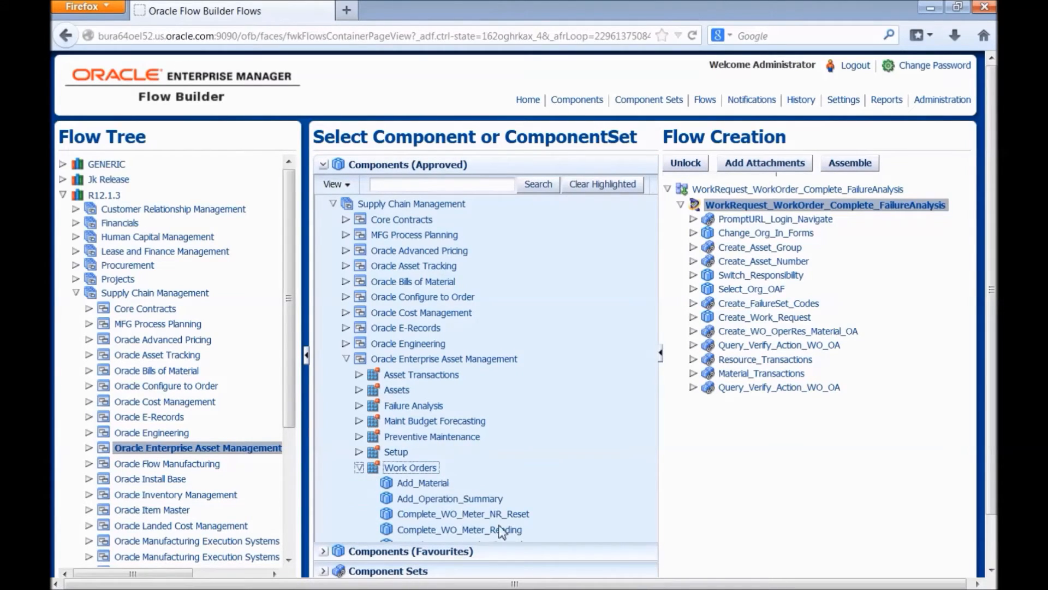
{"action": "scroll", "coordinate": [503, 507], "scroll_direction": "down", "scroll_amount": 3}
{"action": "left_click_drag", "start_coordinate": [449, 491], "coordinate": [846, 455]}
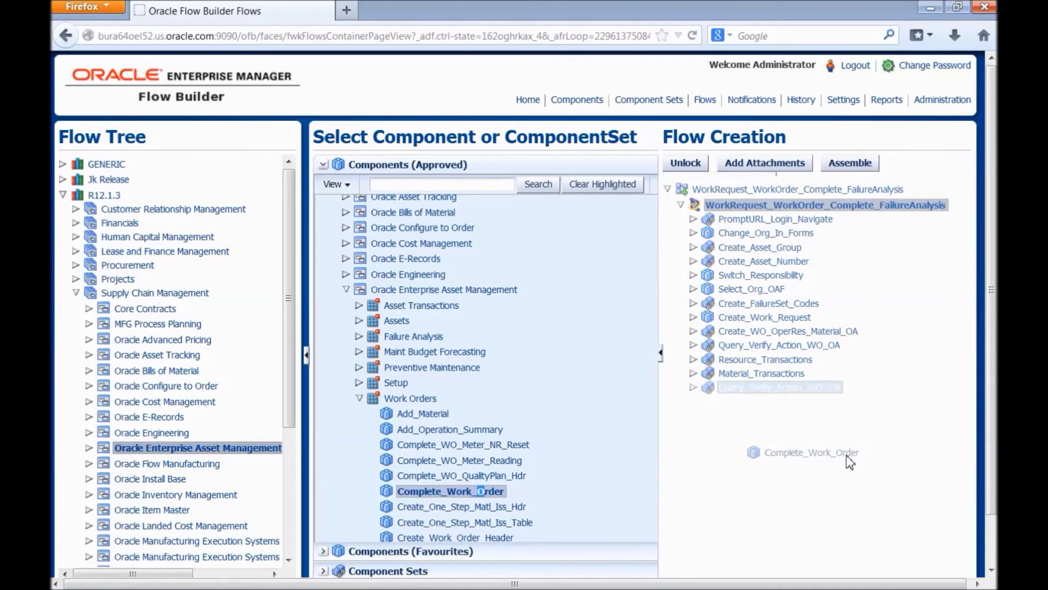
{"action": "left_click", "coordinate": [324, 571]}
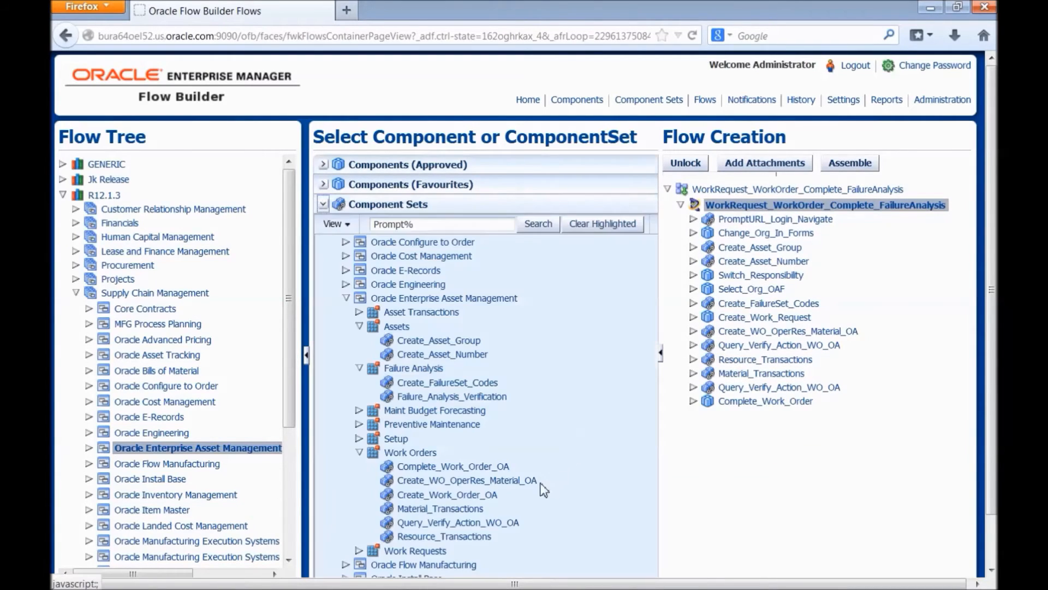
{"action": "left_click_drag", "start_coordinate": [466, 521], "coordinate": [828, 452]}
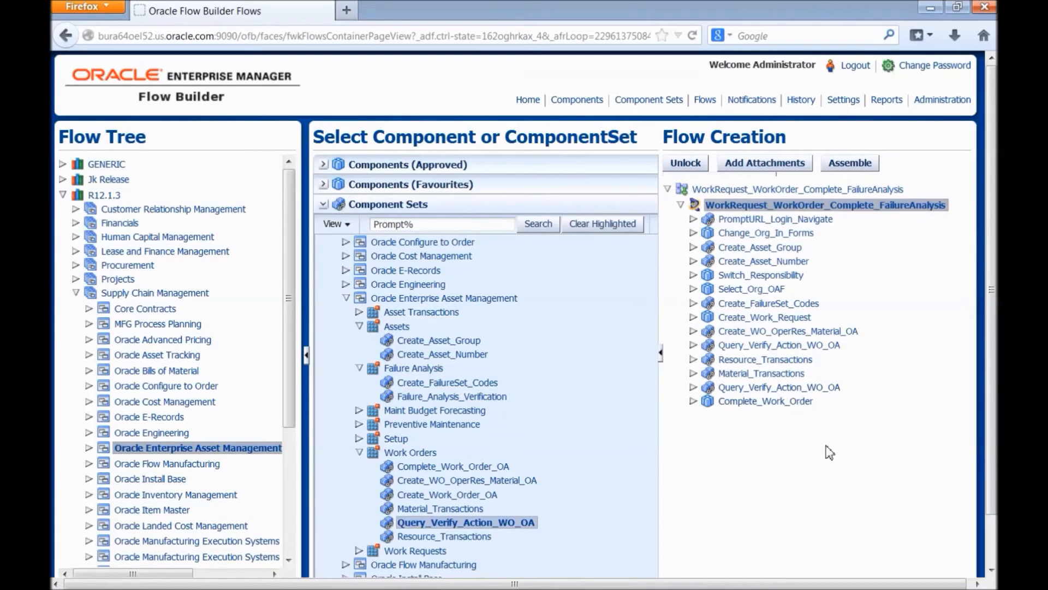
{"action": "left_click_drag", "start_coordinate": [451, 396], "coordinate": [786, 470]}
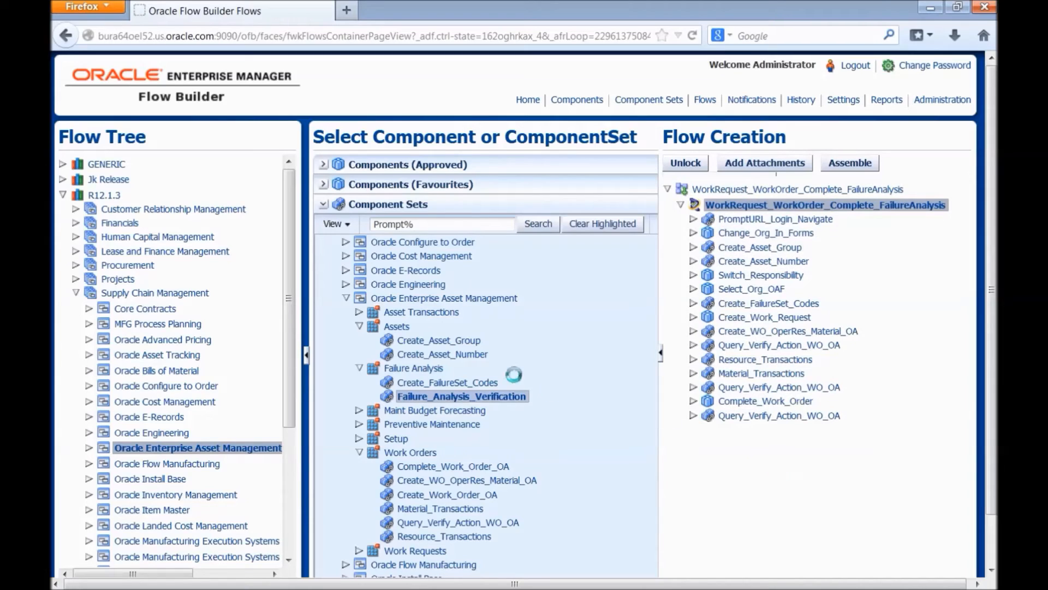
{"action": "left_click", "coordinate": [323, 203]}
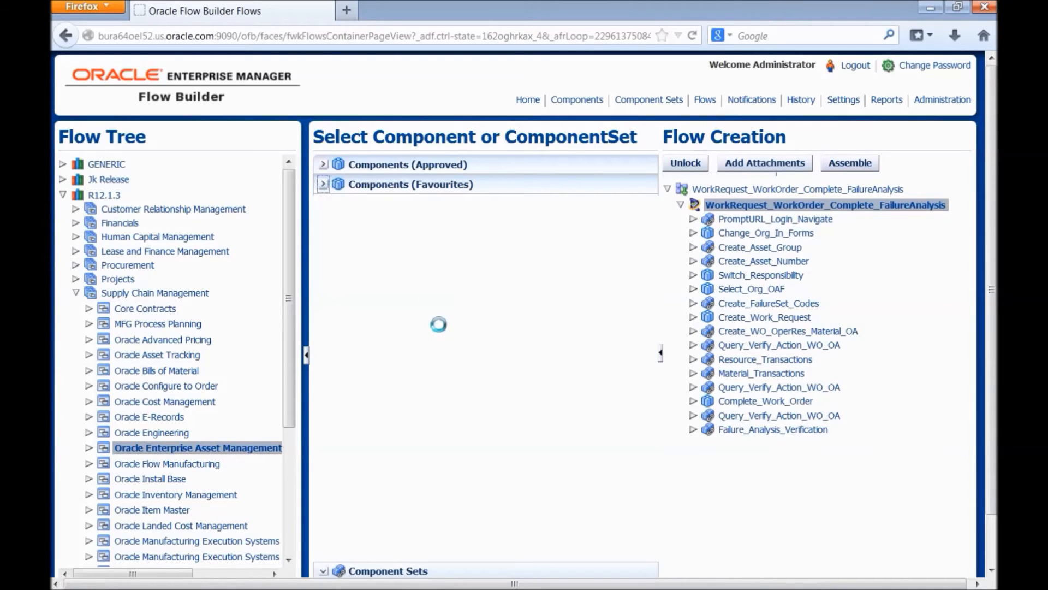
{"action": "left_click_drag", "start_coordinate": [381, 240], "coordinate": [790, 455]}
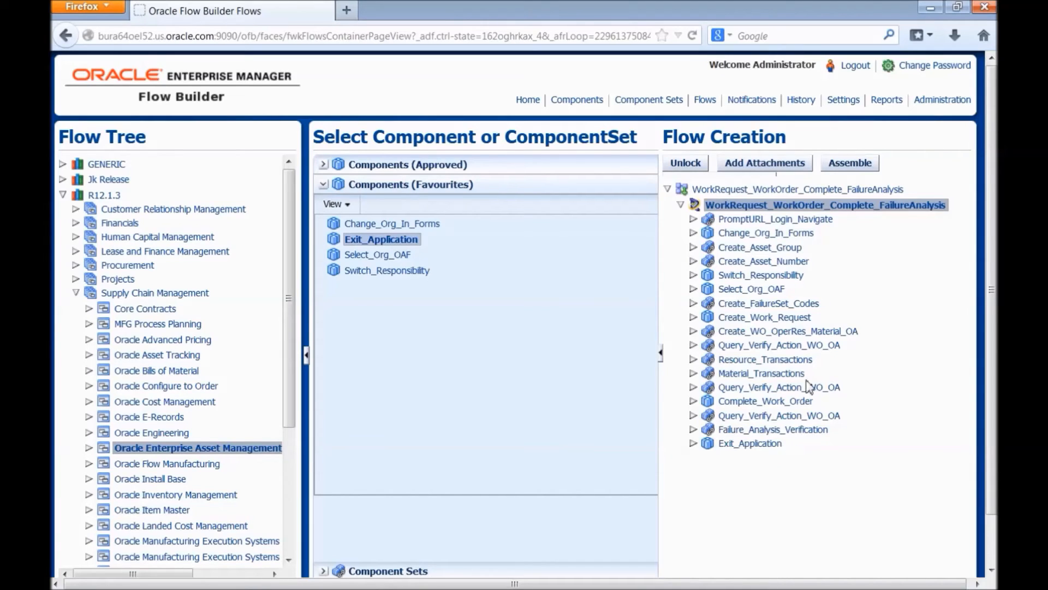
- Generate and download the flow's test data Excel and open it
{"action": "left_click", "coordinate": [846, 190]}
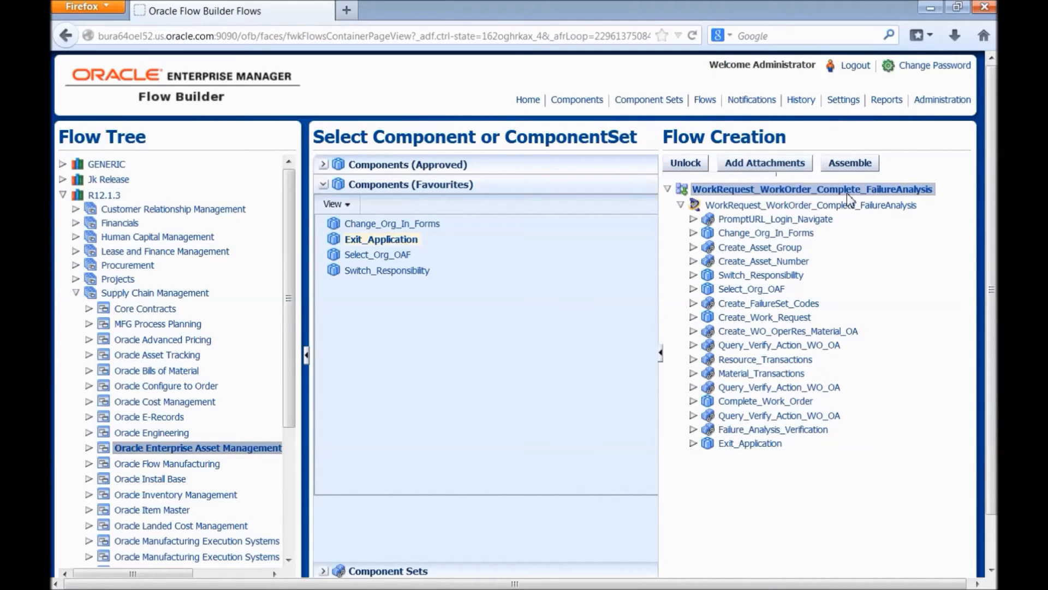
{"action": "right_click", "coordinate": [847, 193]}
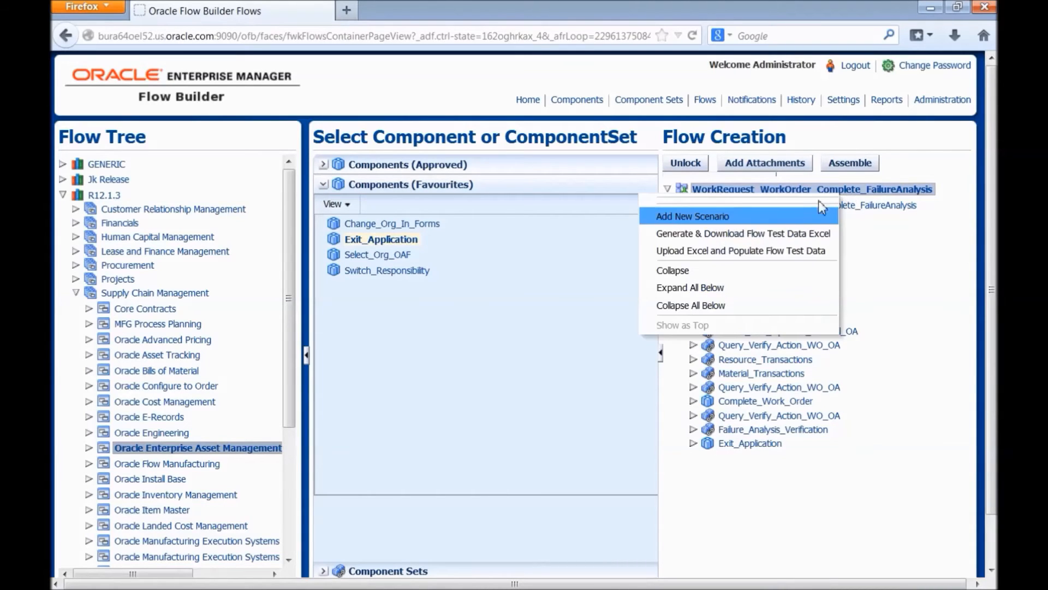
{"action": "left_click", "coordinate": [812, 238]}
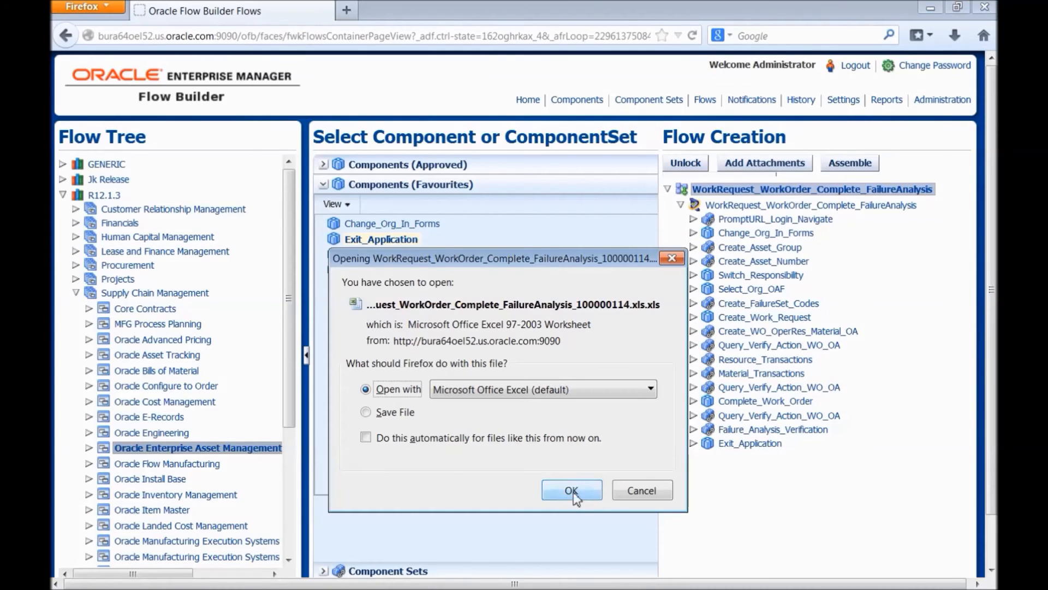
{"action": "left_click", "coordinate": [572, 490]}
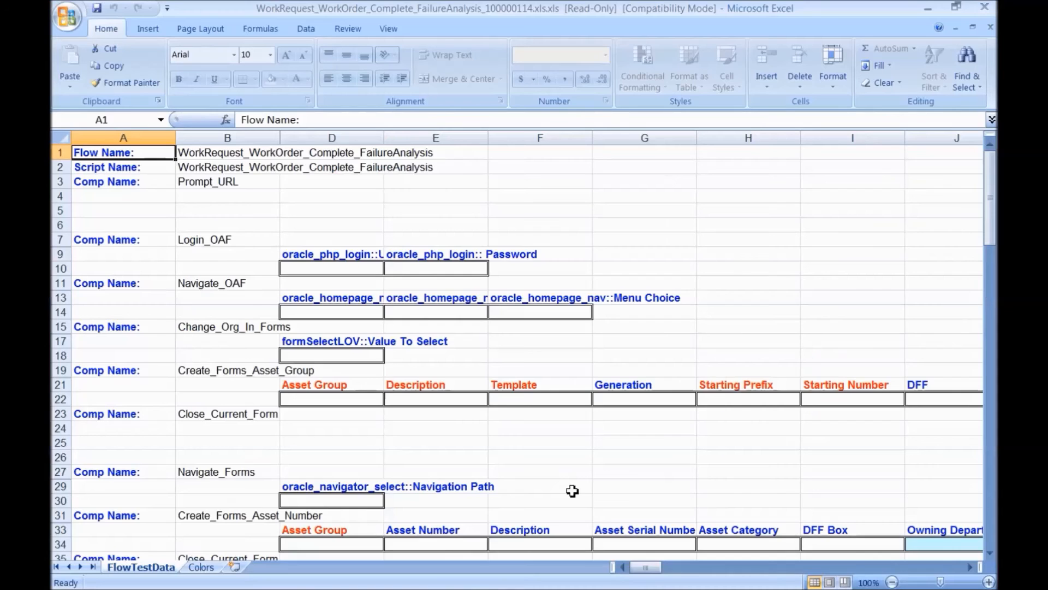
{"action": "scroll", "coordinate": [610, 431], "scroll_direction": "down", "scroll_amount": 1}
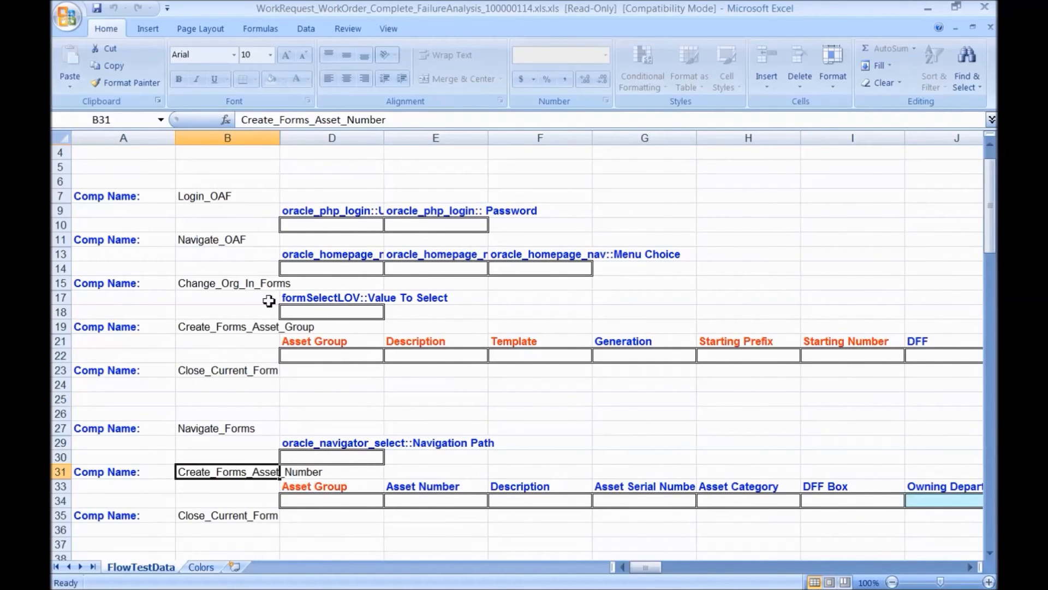
- Inspect the Create_Forms_Asset_Group entry in the FlowTestData sheet
{"action": "left_click", "coordinate": [274, 329]}
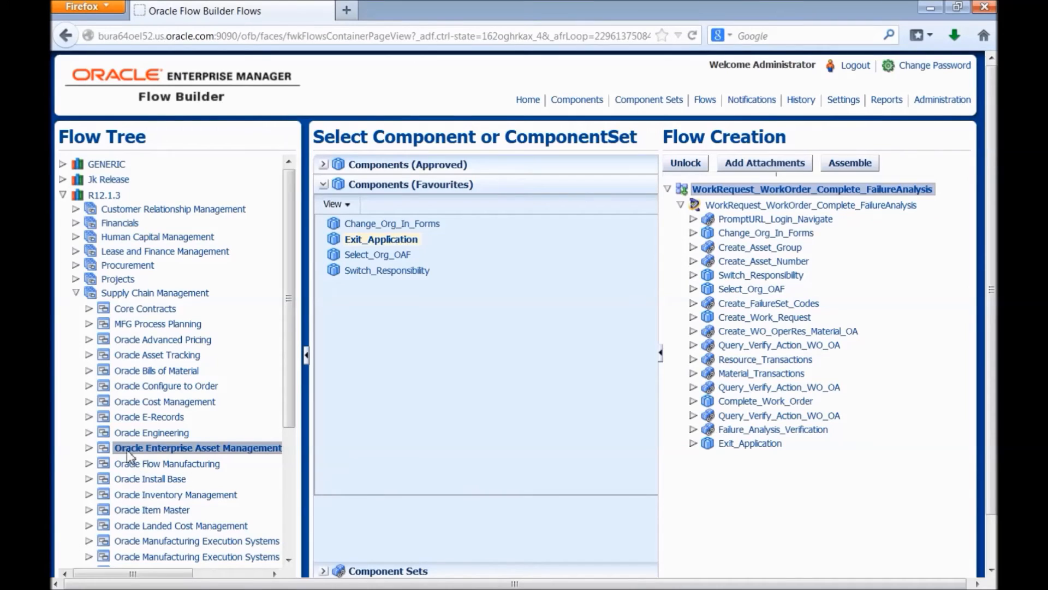
- Generate and download the flow's test plan, then open the document from the zip in 7-Zip
{"action": "left_click", "coordinate": [336, 402]}
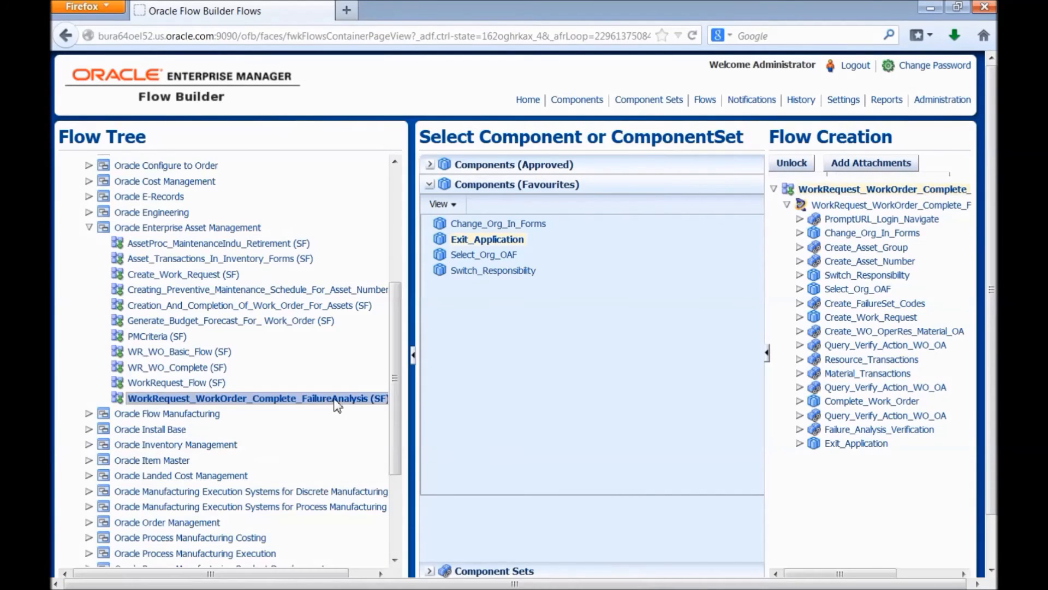
{"action": "right_click", "coordinate": [336, 401]}
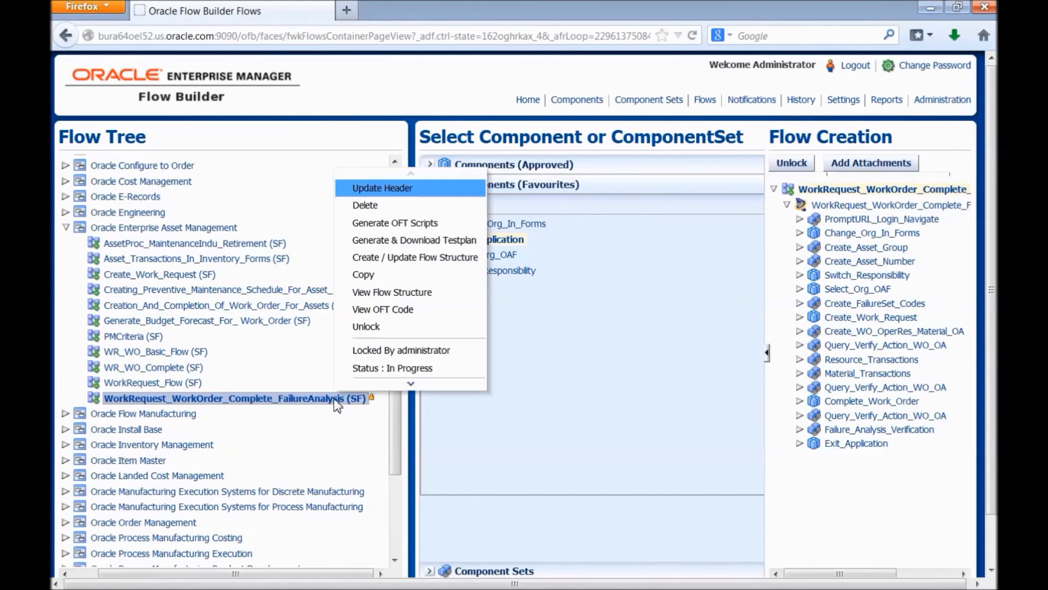
{"action": "left_click", "coordinate": [432, 242]}
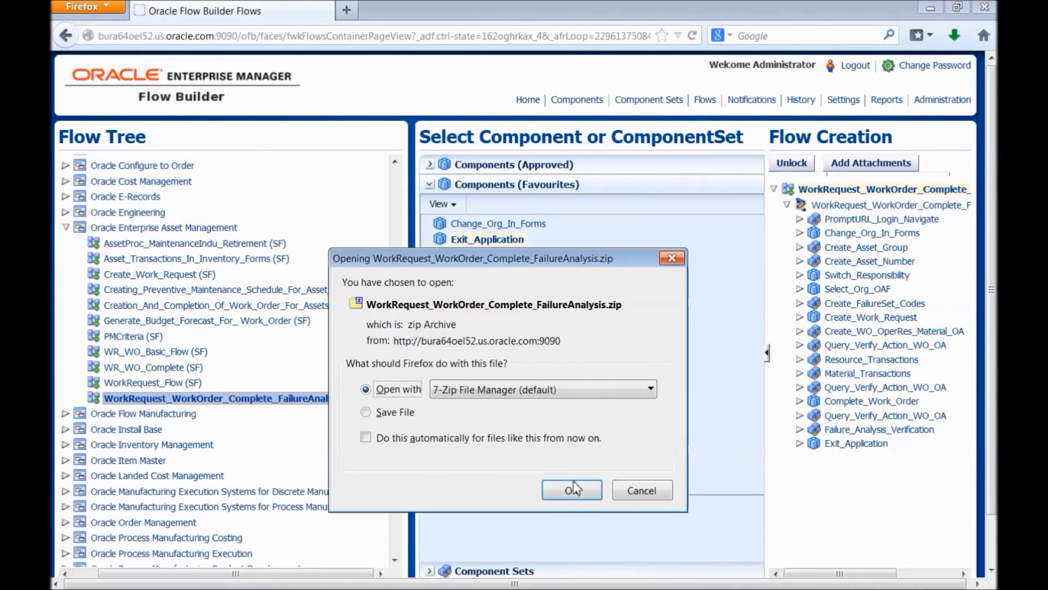
{"action": "left_click", "coordinate": [572, 490]}
{"action": "left_click", "coordinate": [303, 160]}
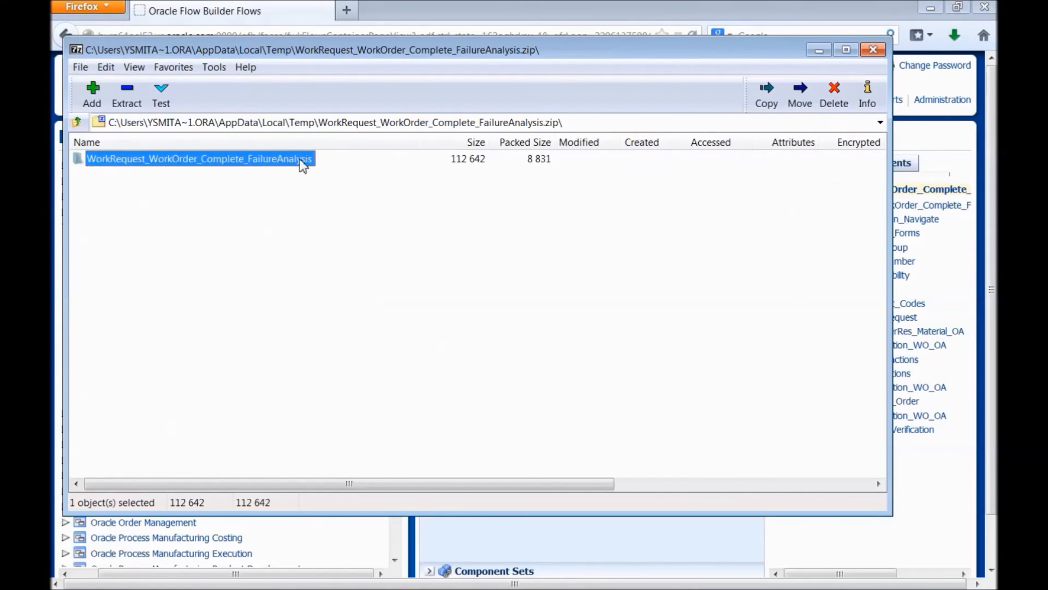
{"action": "double_click", "coordinate": [303, 162]}
{"action": "scroll", "coordinate": [694, 322], "scroll_direction": "down", "scroll_amount": 5}
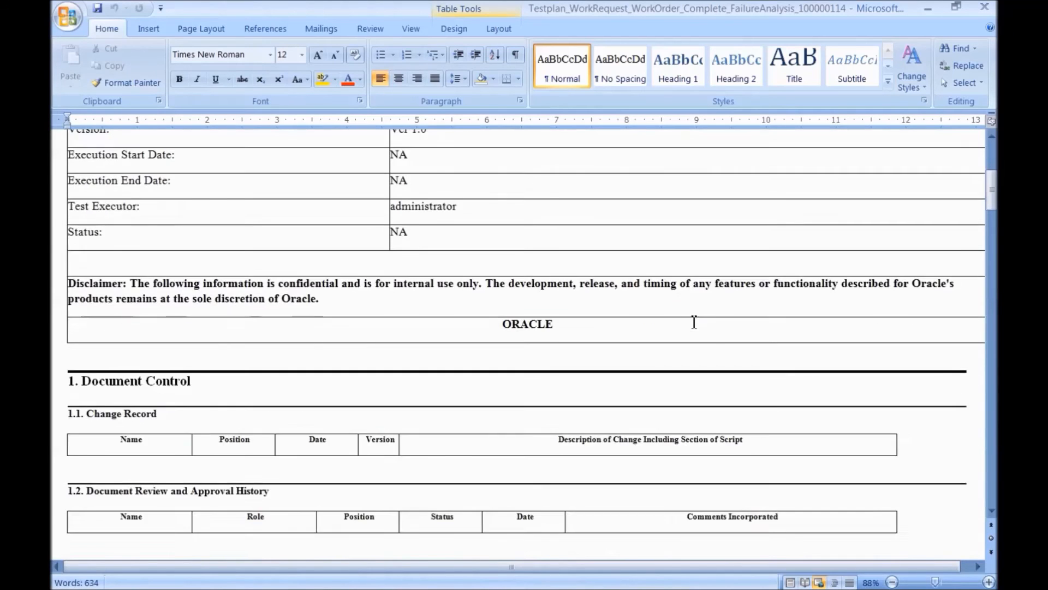
{"action": "scroll", "coordinate": [693, 323], "scroll_direction": "down", "scroll_amount": 5}
{"action": "scroll", "coordinate": [694, 321], "scroll_direction": "down", "scroll_amount": 5}
{"action": "scroll", "coordinate": [694, 322], "scroll_direction": "down", "scroll_amount": 5}
{"action": "scroll", "coordinate": [694, 322], "scroll_direction": "down", "scroll_amount": 5}
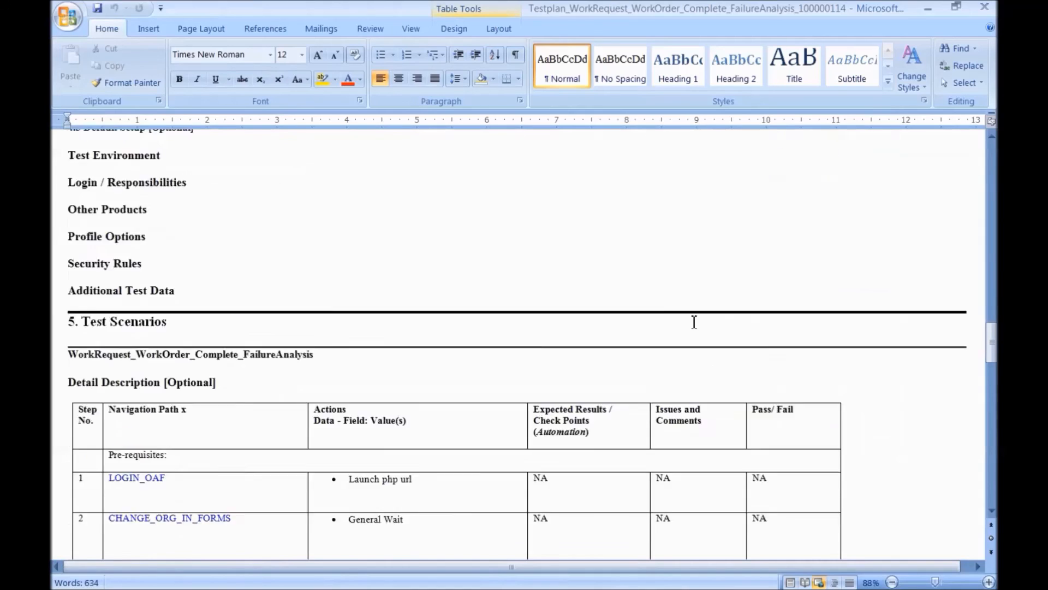
{"action": "scroll", "coordinate": [694, 322], "scroll_direction": "down", "scroll_amount": 5}
{"action": "scroll", "coordinate": [694, 322], "scroll_direction": "down", "scroll_amount": 3}
- Highlight the CHANGE_ORG_IN_FORMS and CREATE_FORMS_ASSET_GROUP steps in the Test Scenarios table
{"action": "left_click", "coordinate": [272, 238]}
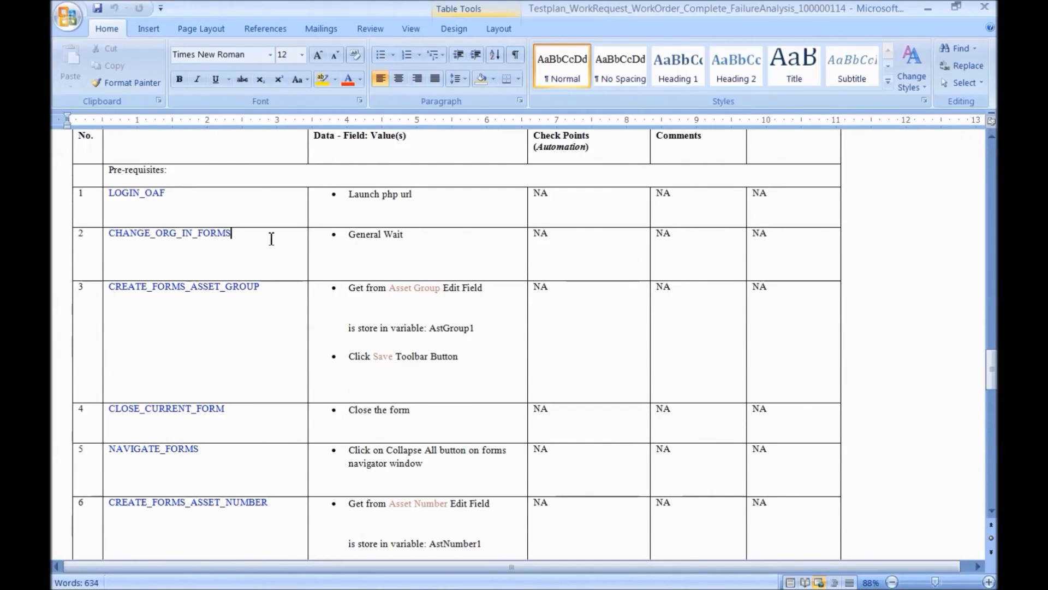
{"action": "left_click_drag", "start_coordinate": [234, 234], "coordinate": [109, 235]}
{"action": "double_click", "coordinate": [201, 287]}
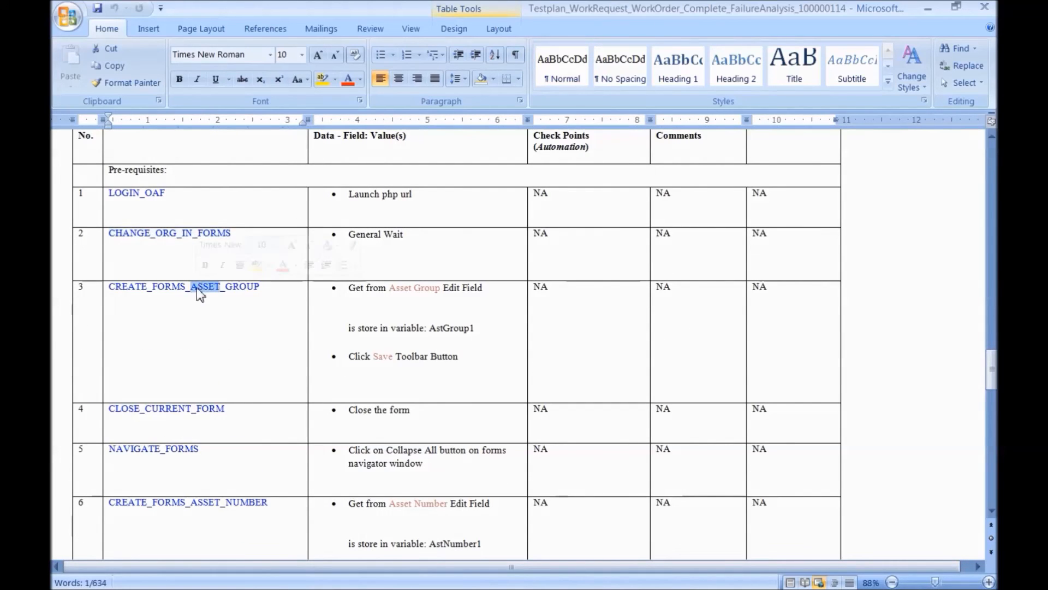
{"action": "left_click", "coordinate": [196, 287]}
{"action": "scroll", "coordinate": [374, 381], "scroll_direction": "down", "scroll_amount": 3}
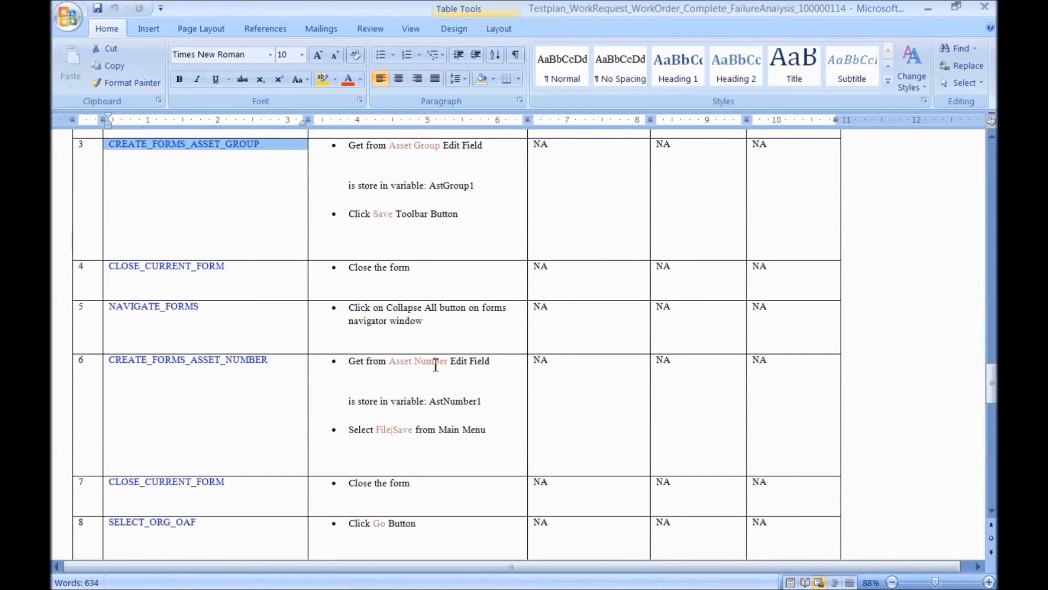
{"action": "scroll", "coordinate": [438, 405], "scroll_direction": "down", "scroll_amount": 3}
{"action": "scroll", "coordinate": [437, 405], "scroll_direction": "down", "scroll_amount": 3}
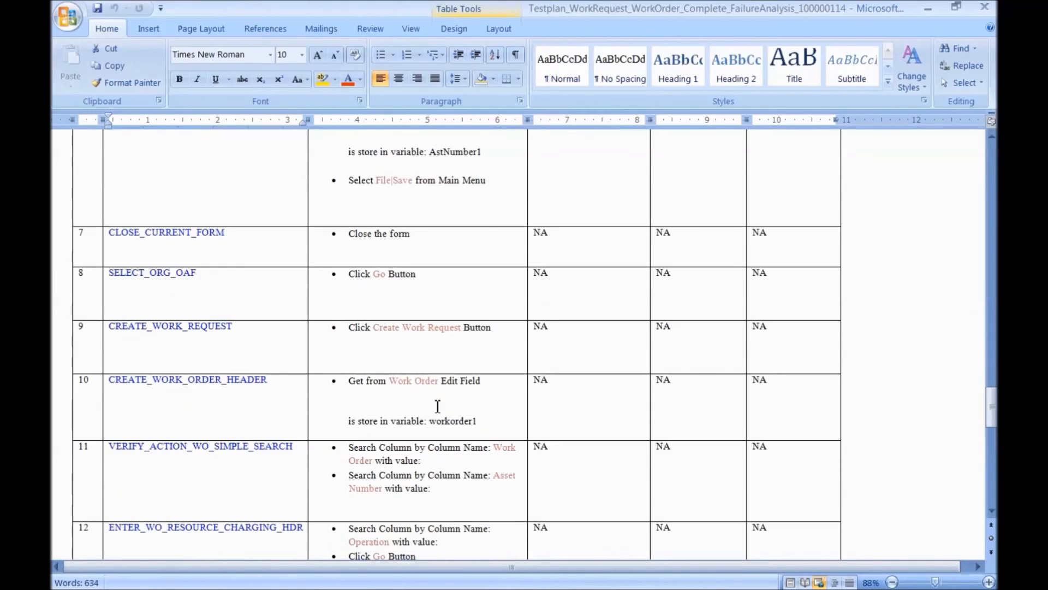
{"action": "scroll", "coordinate": [475, 369], "scroll_direction": "down", "scroll_amount": 2}
- Close the test plan and the archive viewer, then log out of Flow Builder
{"action": "left_click", "coordinate": [985, 9]}
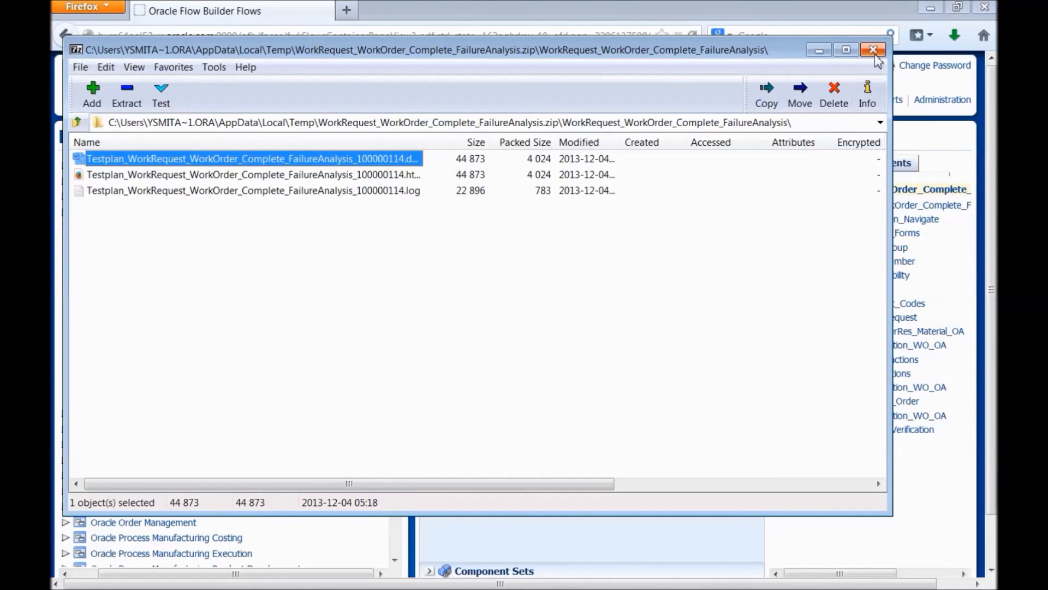
{"action": "left_click", "coordinate": [880, 18]}
{"action": "left_click", "coordinate": [854, 65]}
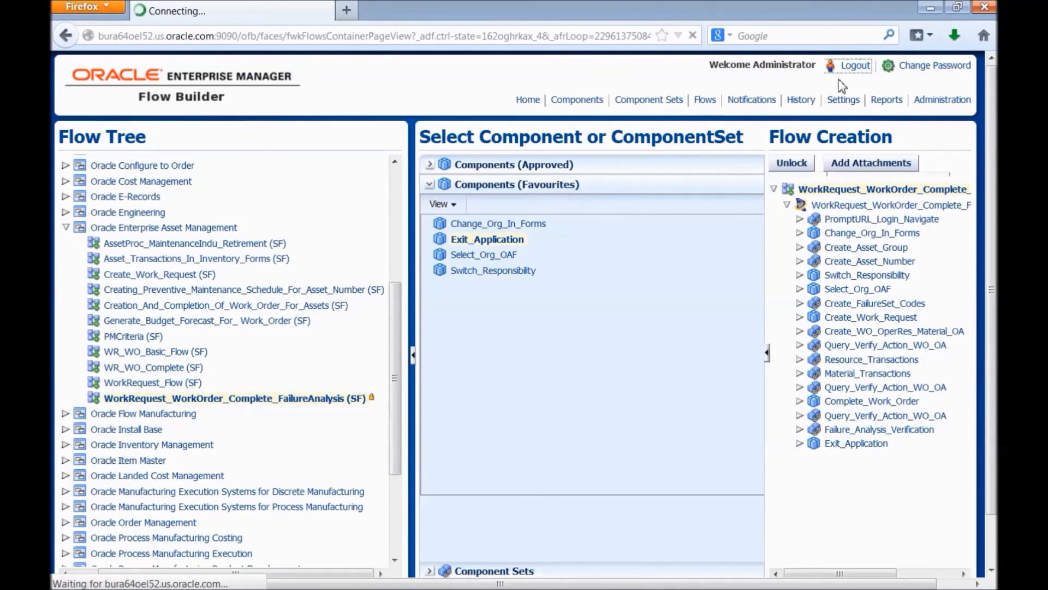